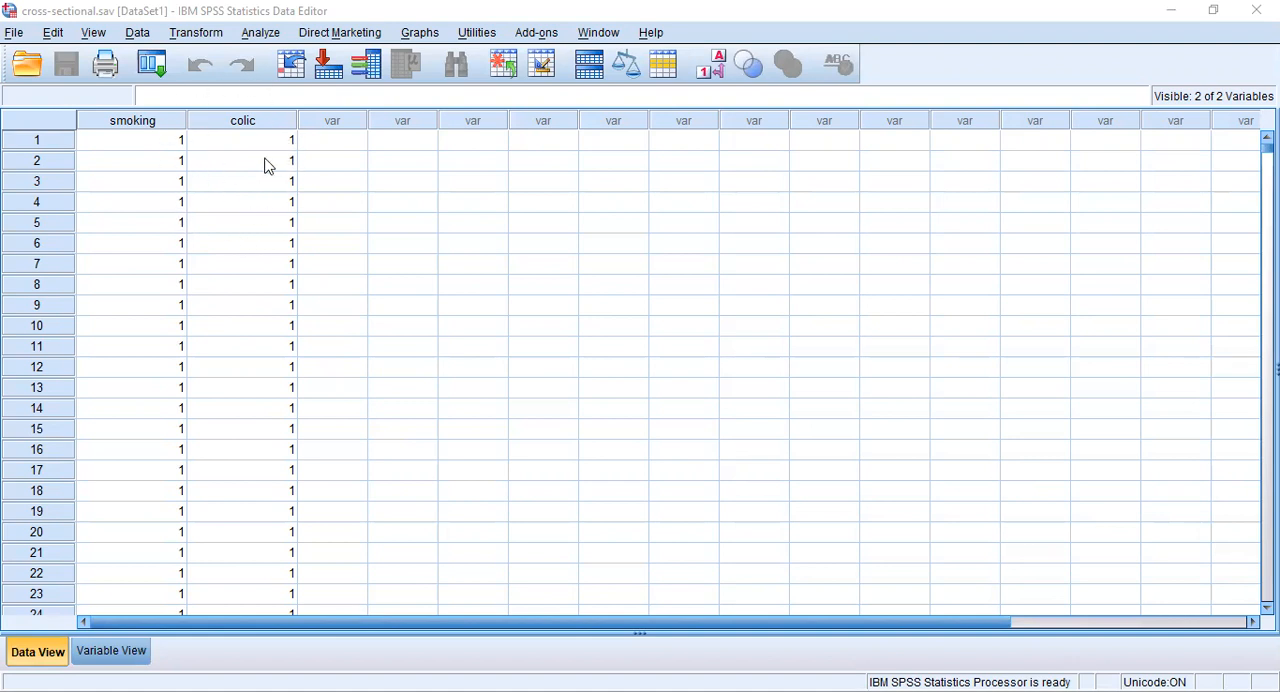
- Examine the coded smoking and colic values across the rows of the dataset
{"action": "scroll", "coordinate": [289, 251], "scroll_direction": "down", "scroll_amount": 6}
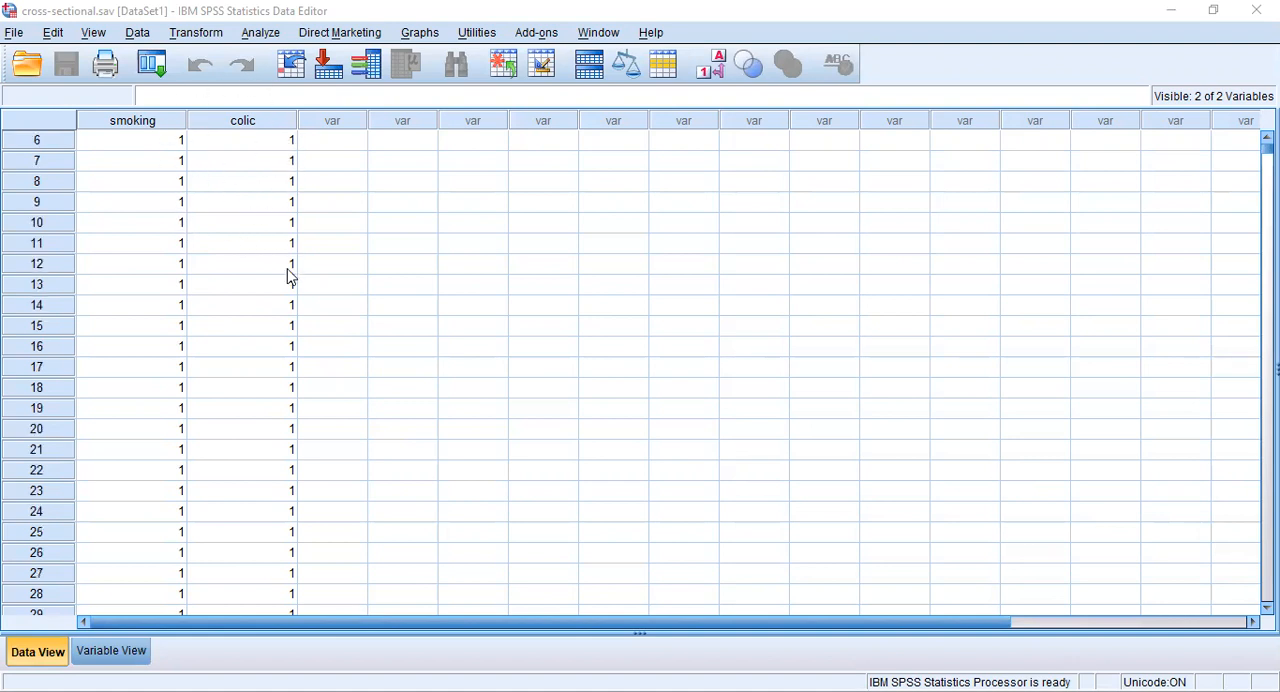
{"action": "scroll", "coordinate": [259, 425], "scroll_direction": "down", "scroll_amount": 5}
{"action": "scroll", "coordinate": [259, 425], "scroll_direction": "up", "scroll_amount": 12}
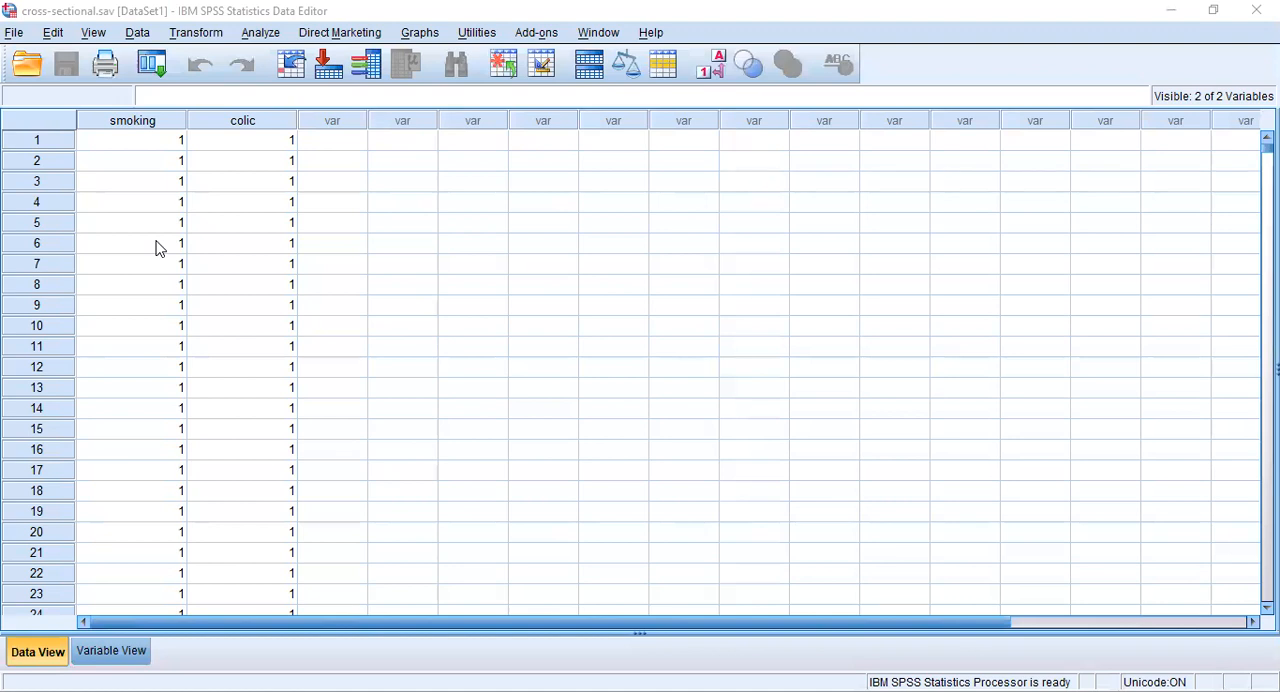
{"action": "scroll", "coordinate": [157, 249], "scroll_direction": "down", "scroll_amount": 2}
{"action": "scroll", "coordinate": [157, 249], "scroll_direction": "down", "scroll_amount": 2}
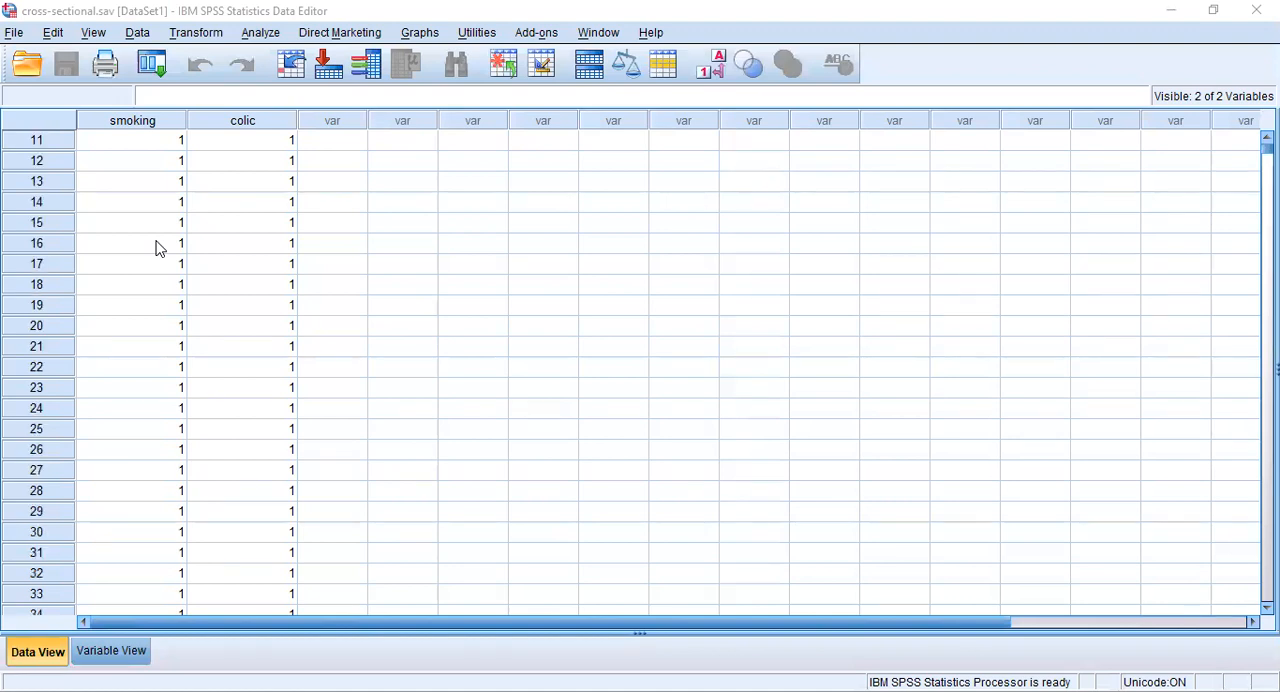
{"action": "scroll", "coordinate": [157, 249], "scroll_direction": "down", "scroll_amount": 20}
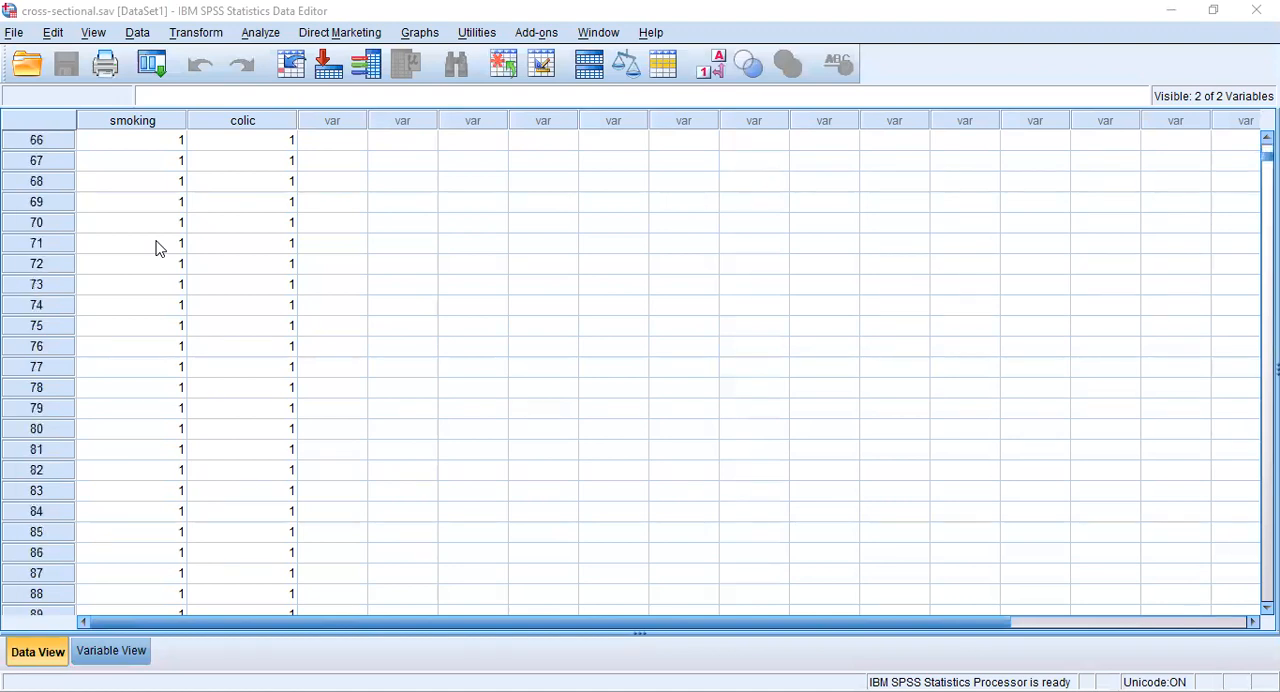
{"action": "scroll", "coordinate": [157, 249], "scroll_direction": "down", "scroll_amount": 4}
{"action": "scroll", "coordinate": [157, 249], "scroll_direction": "down", "scroll_amount": 12}
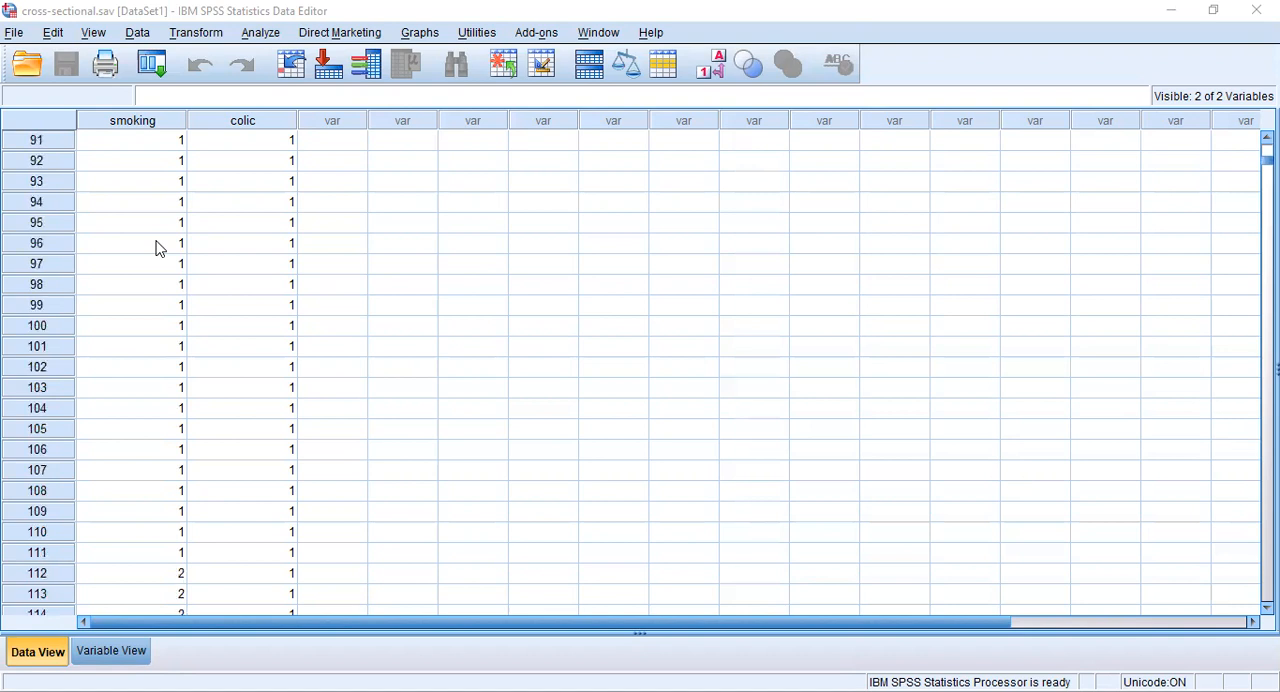
{"action": "scroll", "coordinate": [157, 249], "scroll_direction": "down", "scroll_amount": 7}
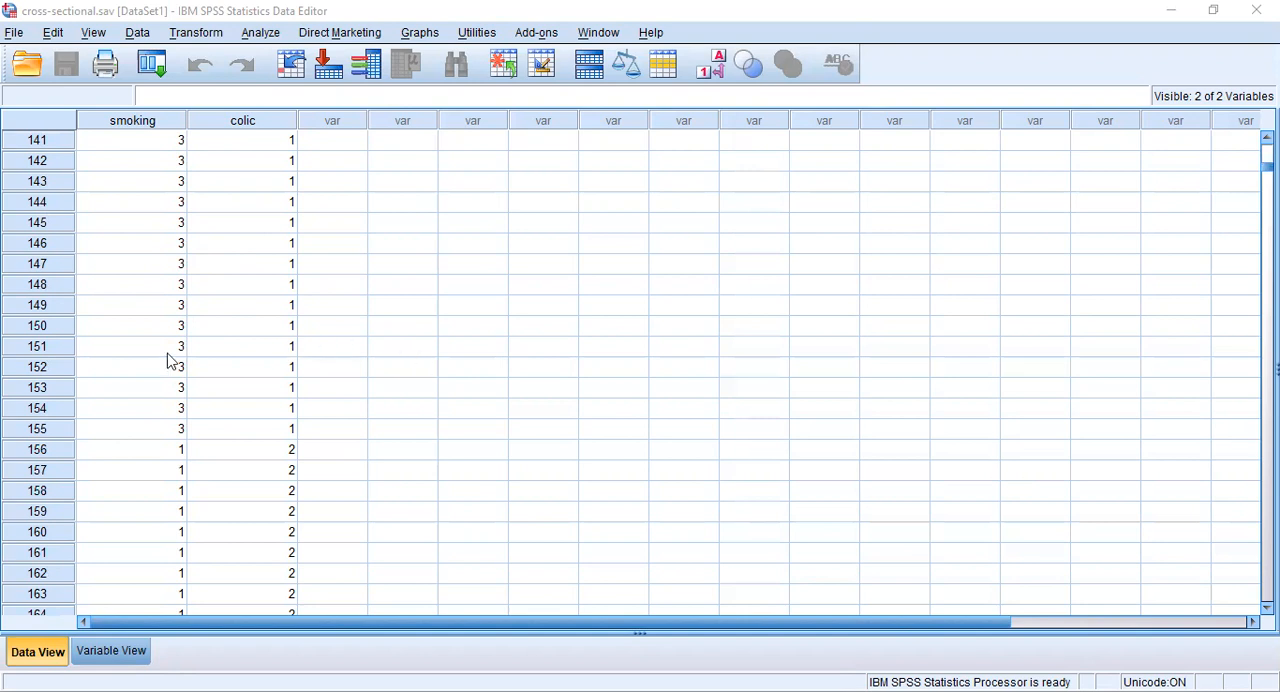
{"action": "scroll", "coordinate": [168, 362], "scroll_direction": "up", "scroll_amount": 13}
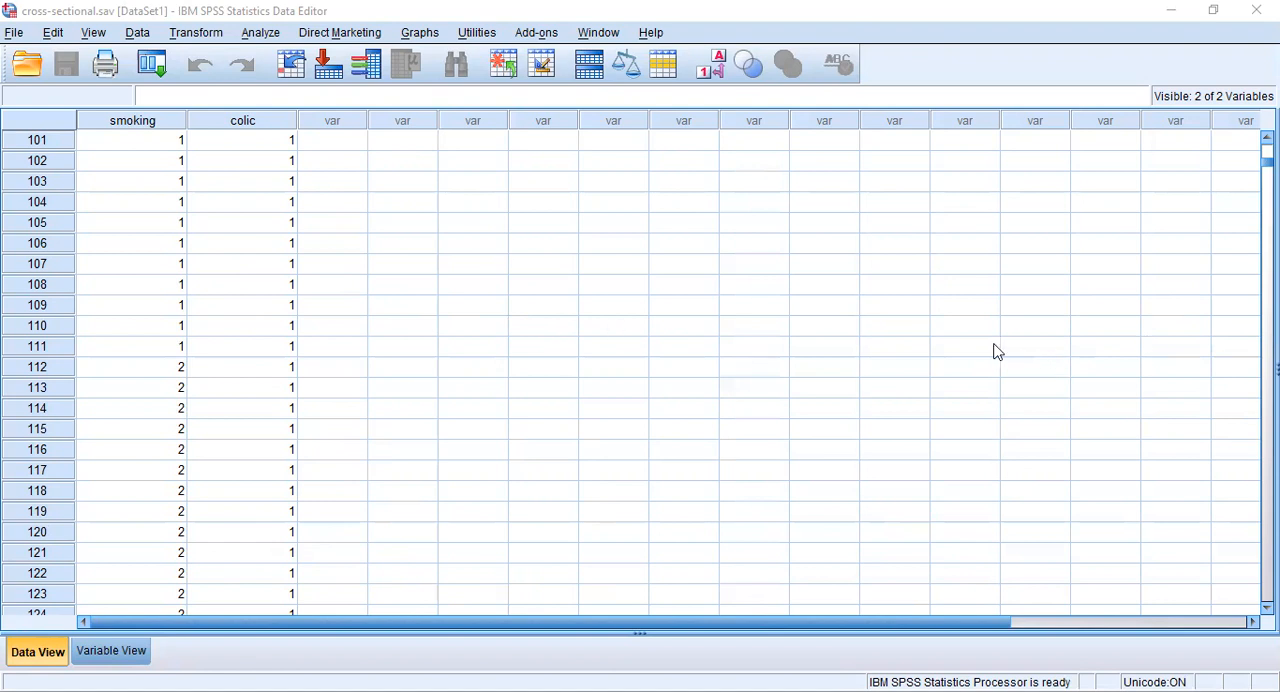
- Set up a Crosstabs analysis with smoking as the row variable and colic as the column variable
{"action": "left_click", "coordinate": [259, 34]}
{"action": "mouse_move", "coordinate": [304, 139]}
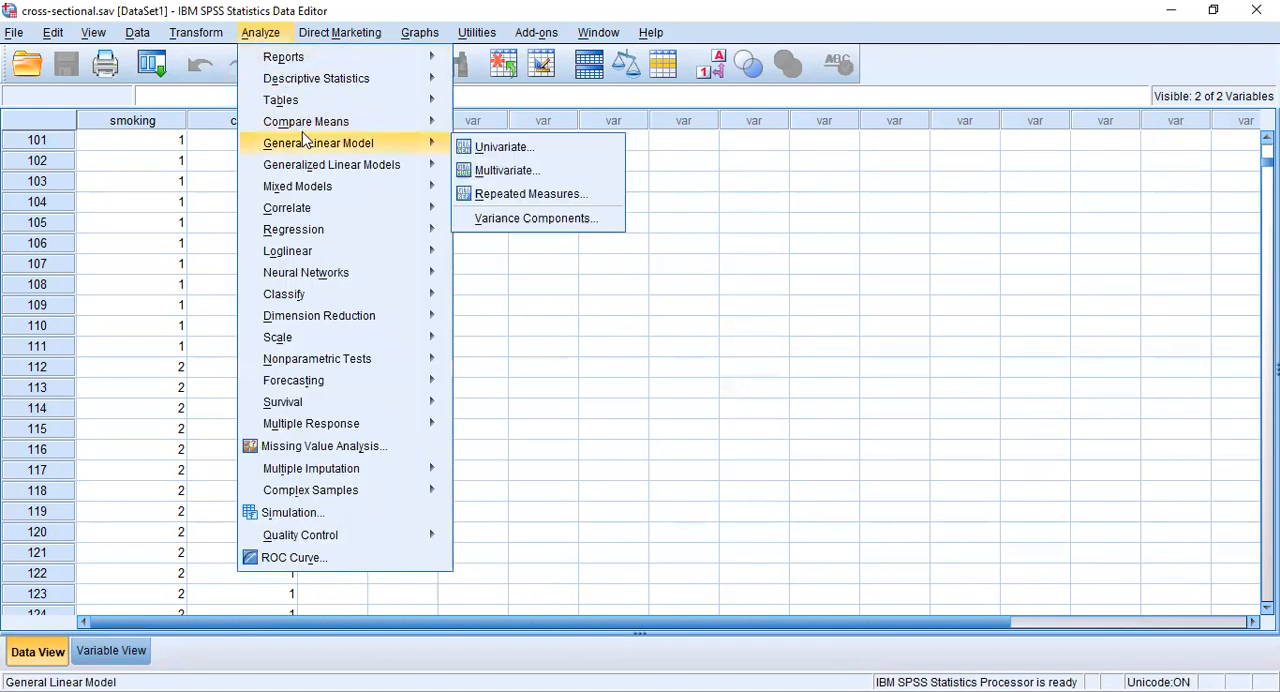
{"action": "mouse_move", "coordinate": [358, 84]}
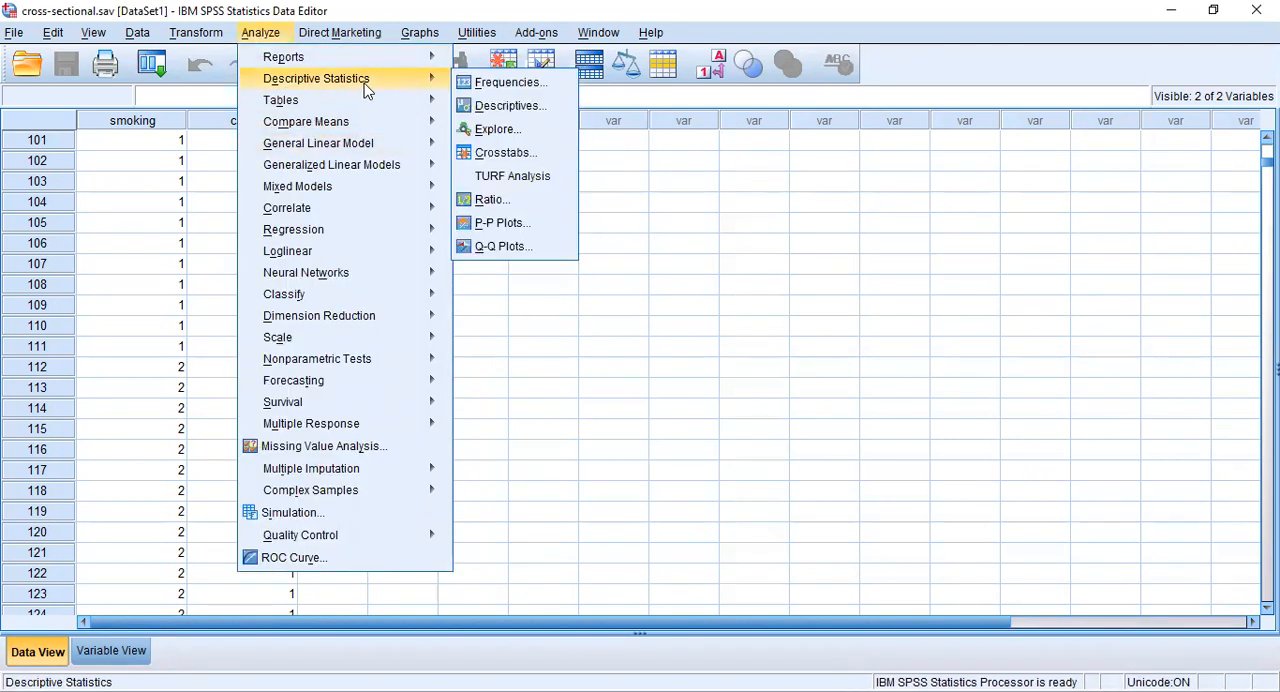
{"action": "left_click", "coordinate": [487, 155]}
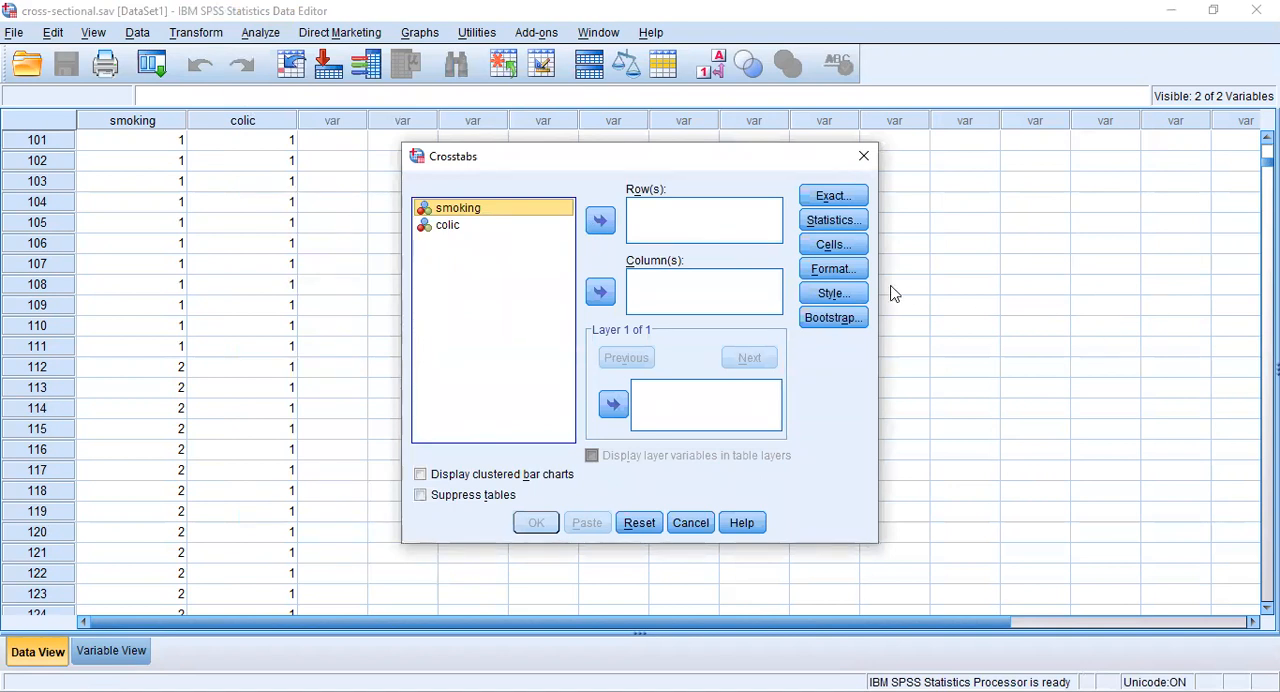
{"action": "left_click", "coordinate": [459, 226]}
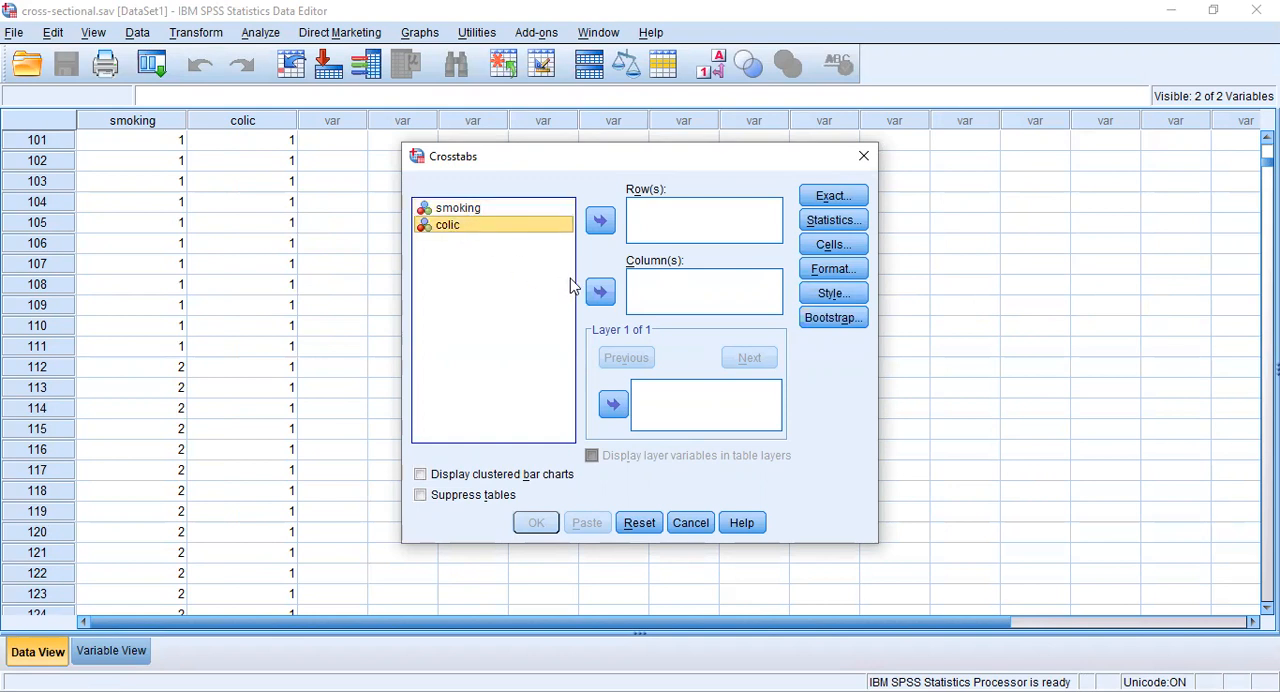
{"action": "left_click", "coordinate": [600, 296]}
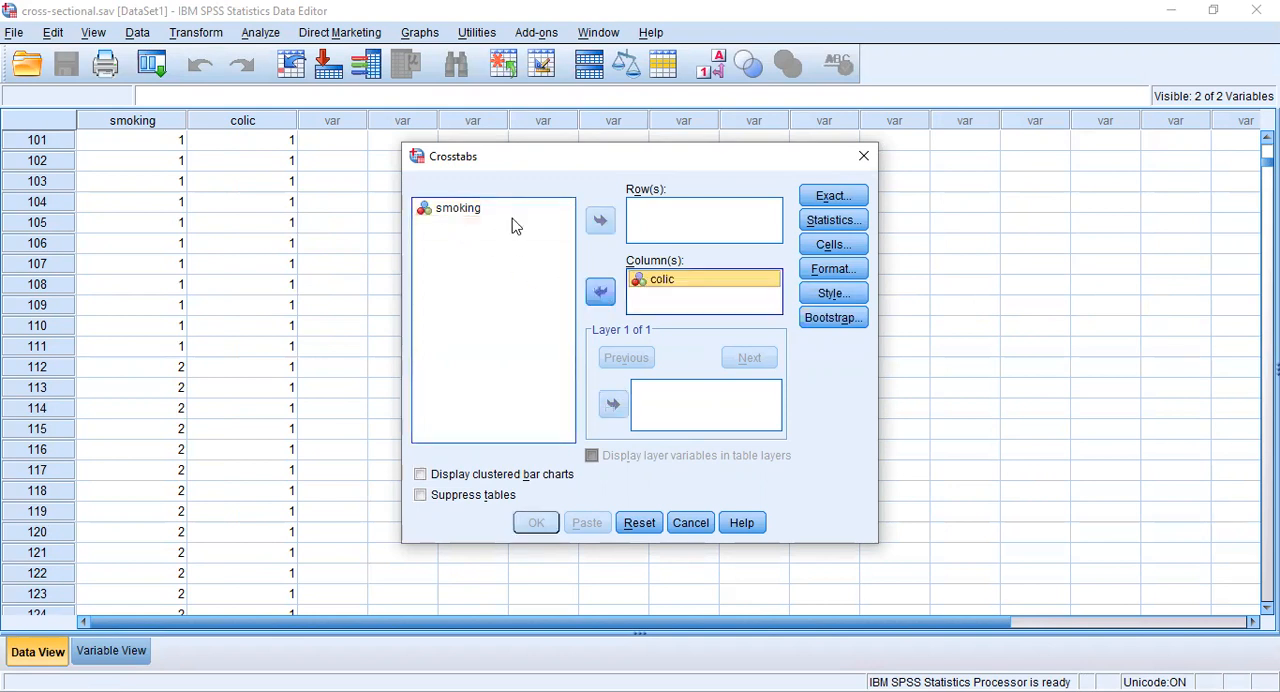
{"action": "left_click", "coordinate": [472, 216]}
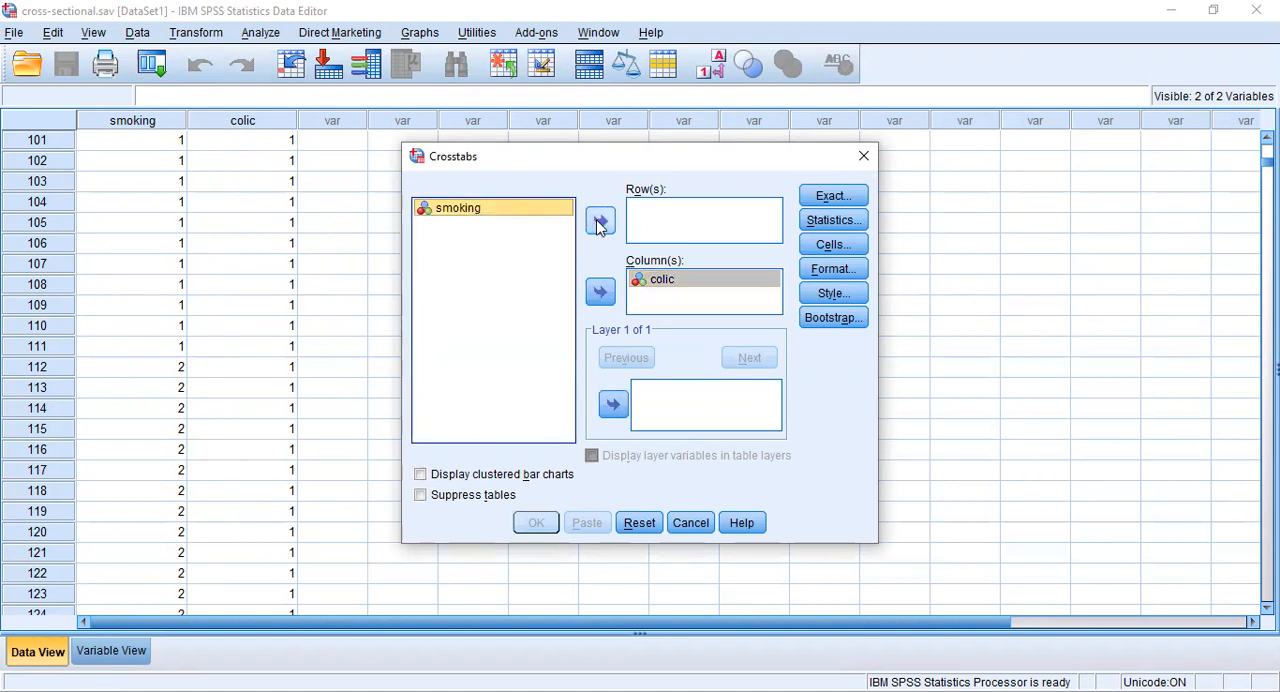
{"action": "left_click", "coordinate": [600, 222]}
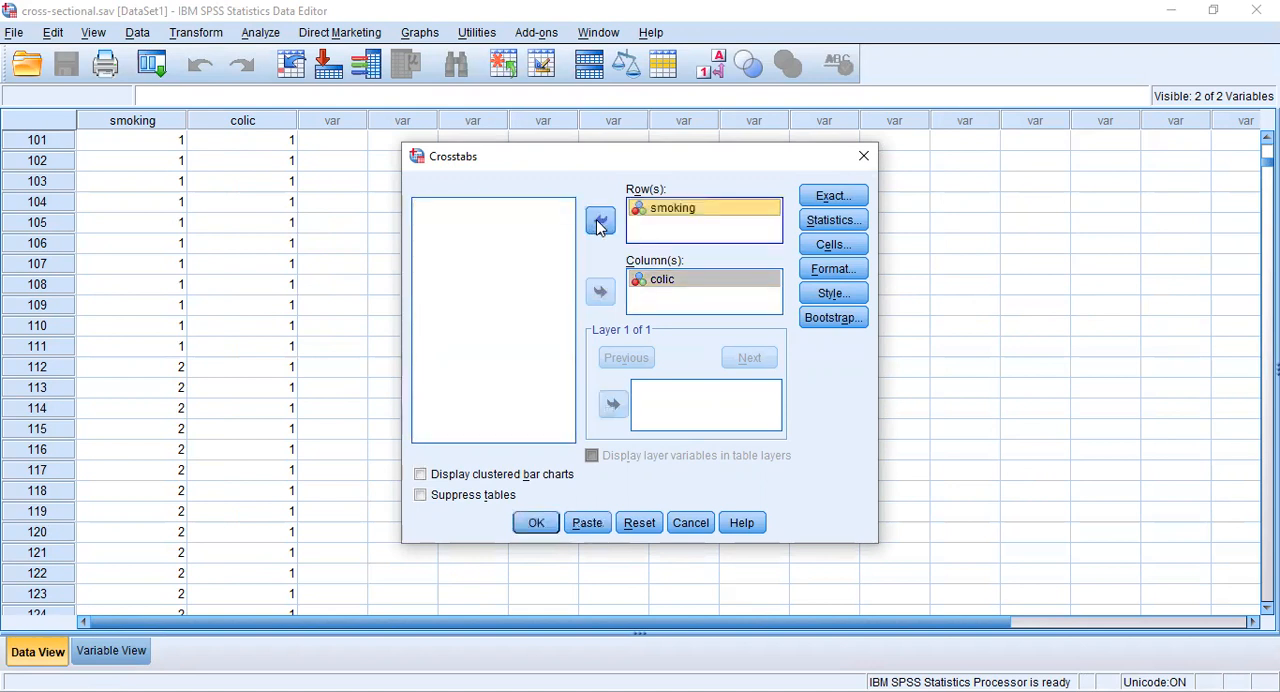
- Request the Chi-square and Risk statistics for the crosstabulation
{"action": "left_click", "coordinate": [824, 229]}
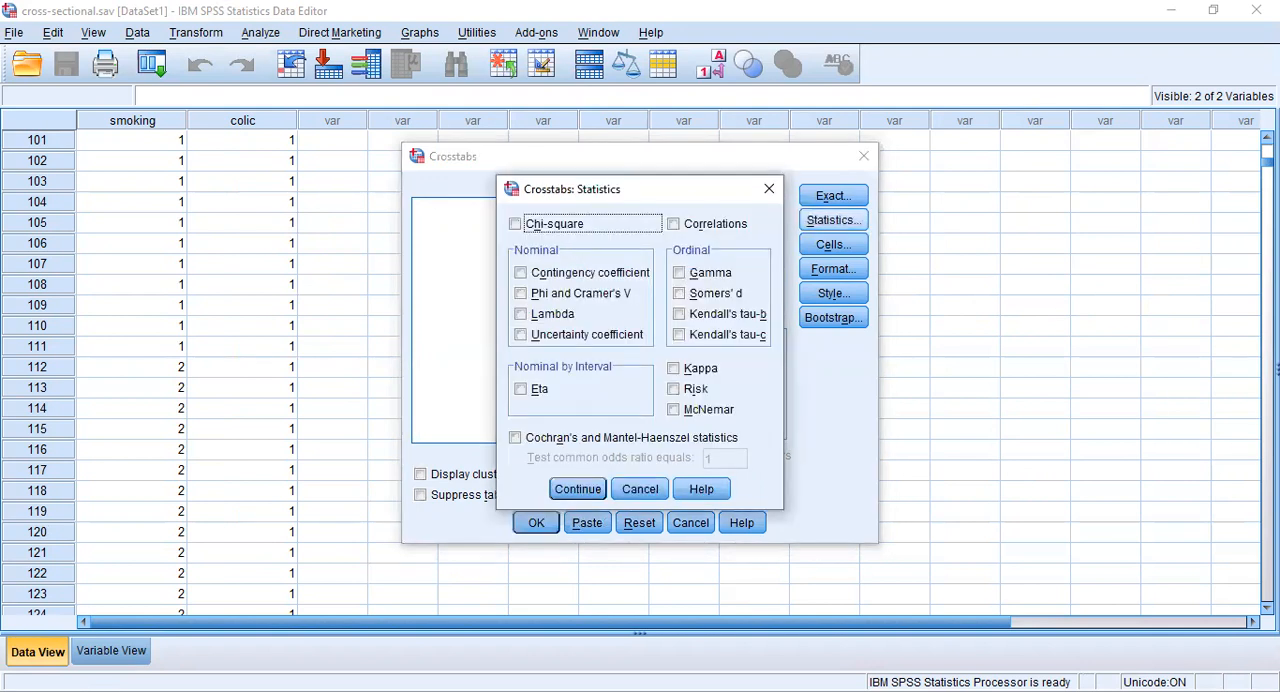
{"action": "left_click", "coordinate": [515, 224]}
{"action": "left_click", "coordinate": [676, 390]}
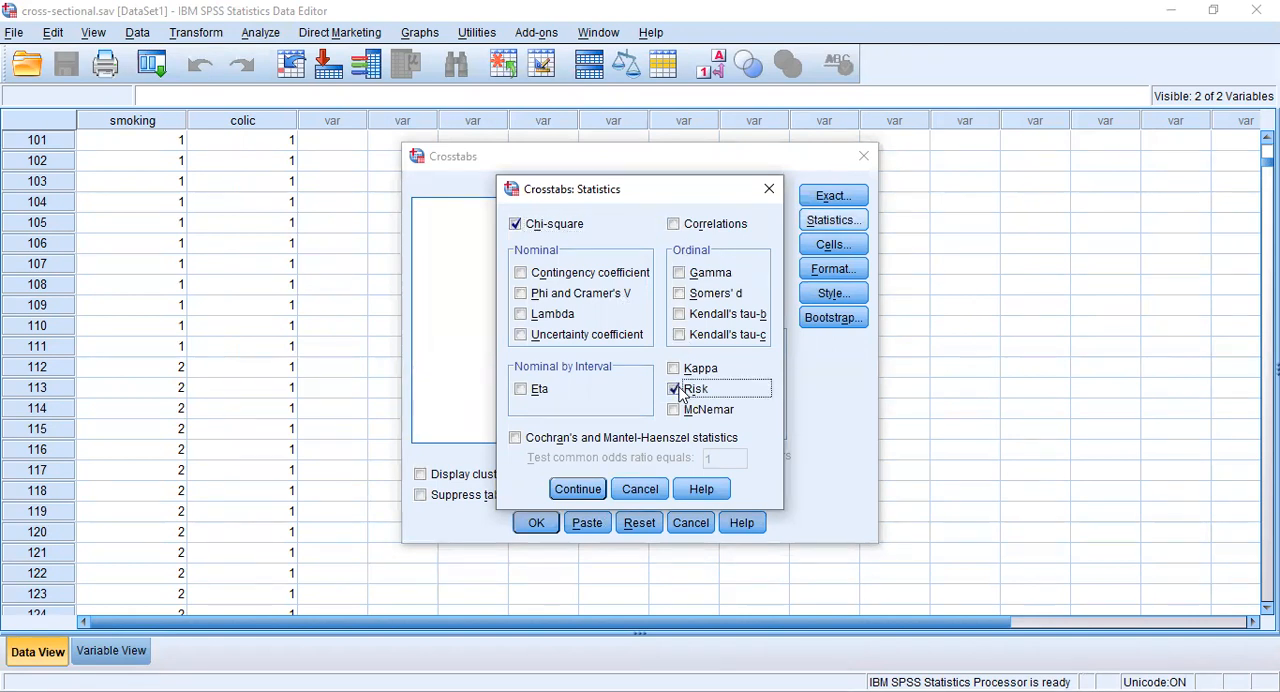
{"action": "left_click", "coordinate": [592, 489]}
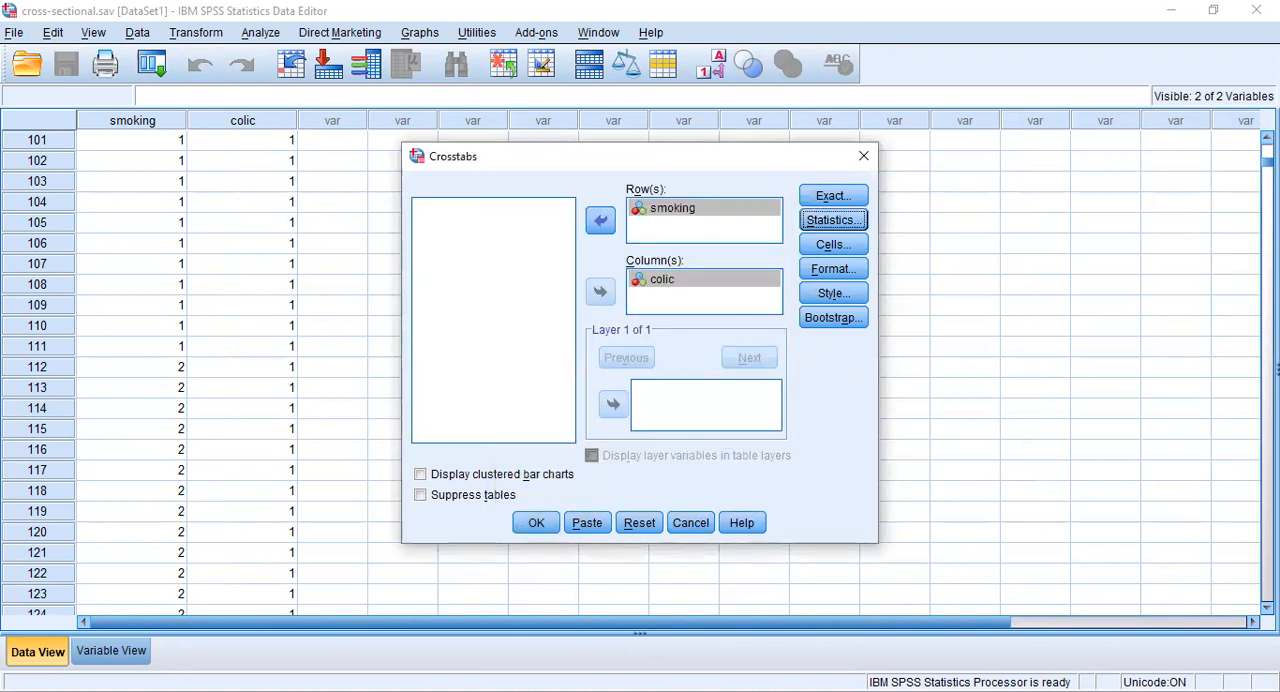
- Add row percentages to the crosstab cells and run the analysis
{"action": "left_click", "coordinate": [838, 251]}
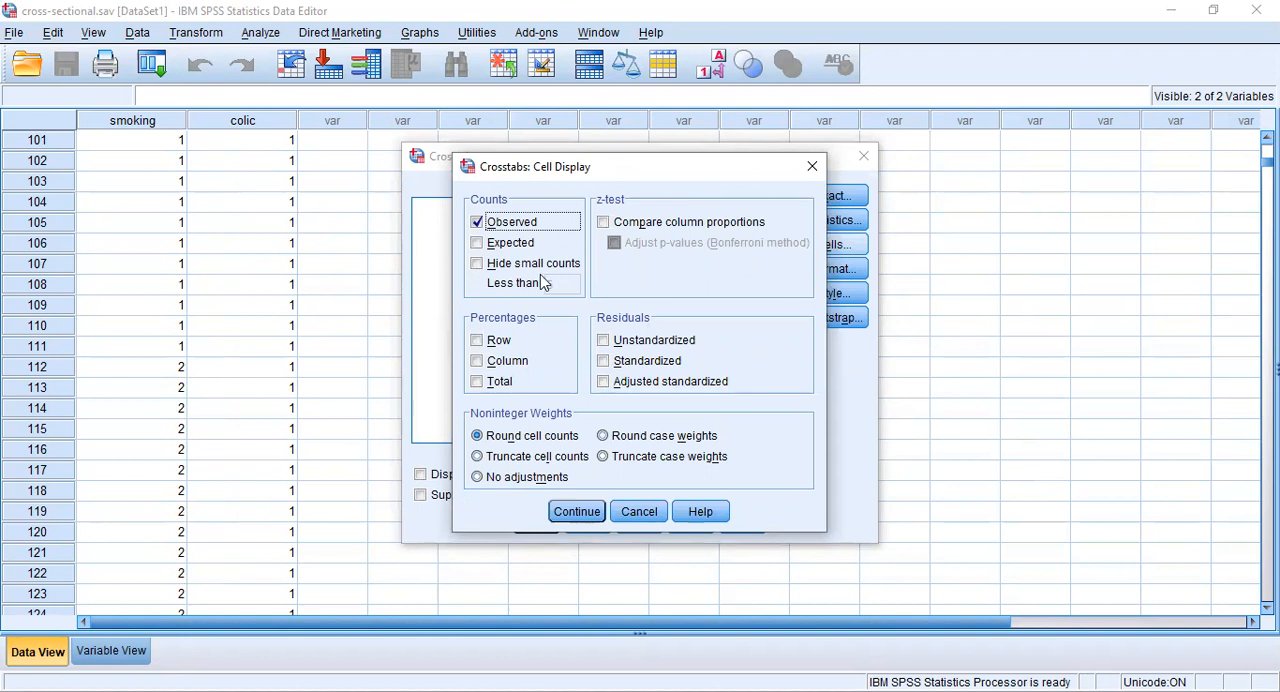
{"action": "left_click", "coordinate": [479, 342]}
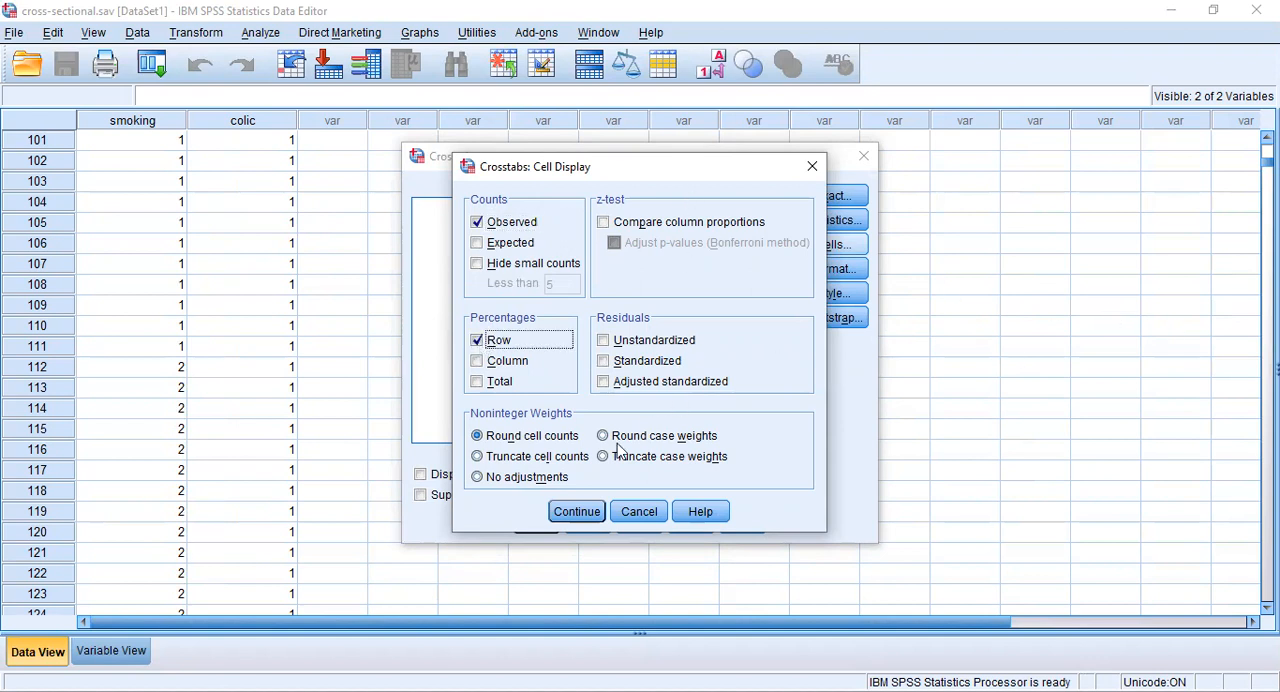
{"action": "left_click", "coordinate": [577, 512]}
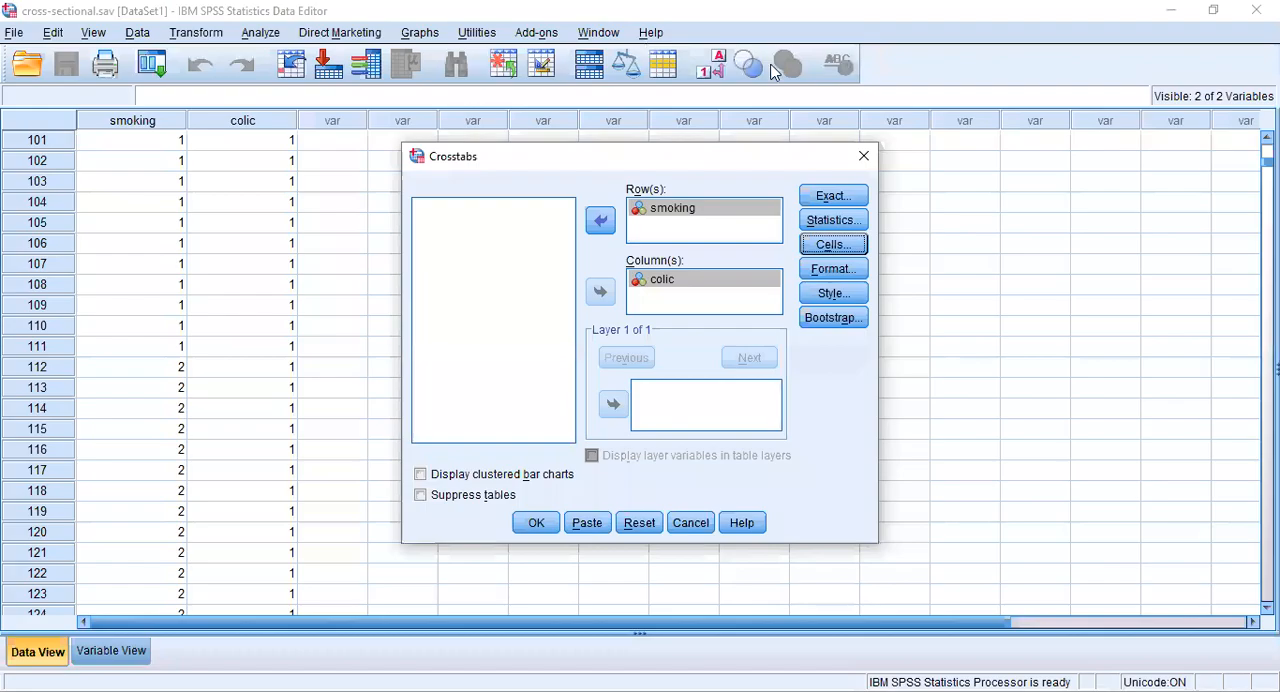
{"action": "left_click", "coordinate": [535, 531]}
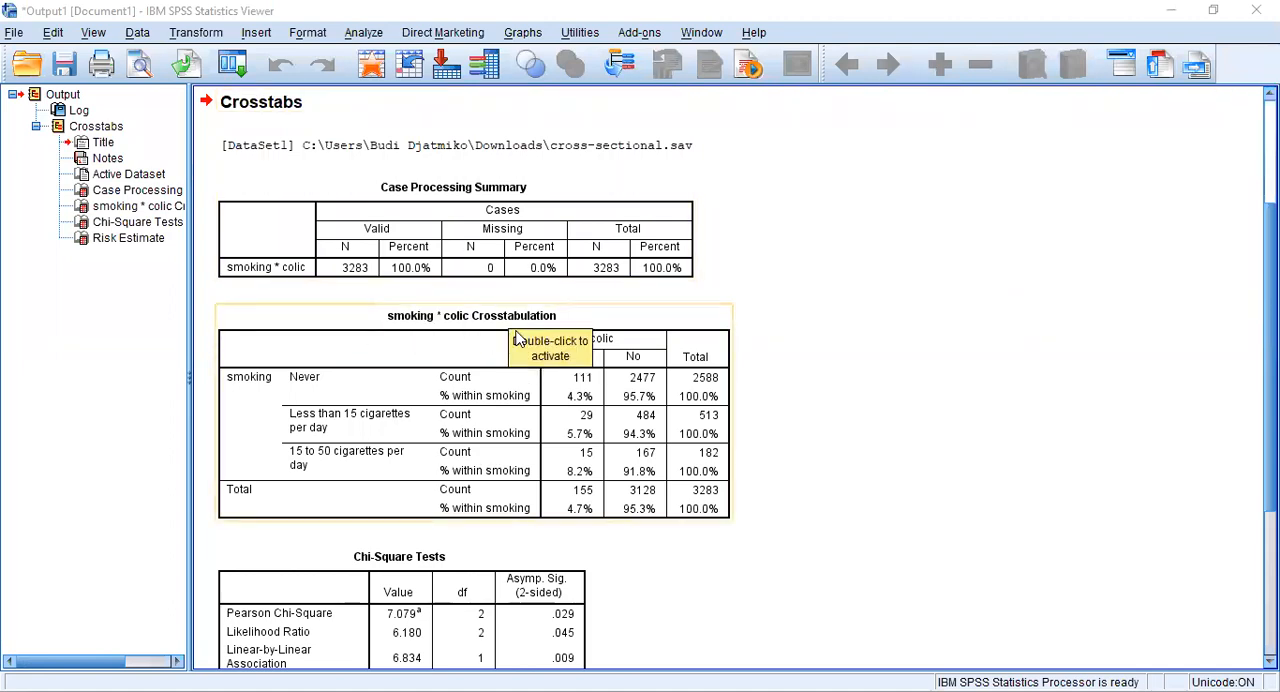
- Review the smoking by colic crosstabulation, the chi-square tests and the risk estimate in the output
{"action": "scroll", "coordinate": [540, 450], "scroll_direction": "down", "scroll_amount": 5}
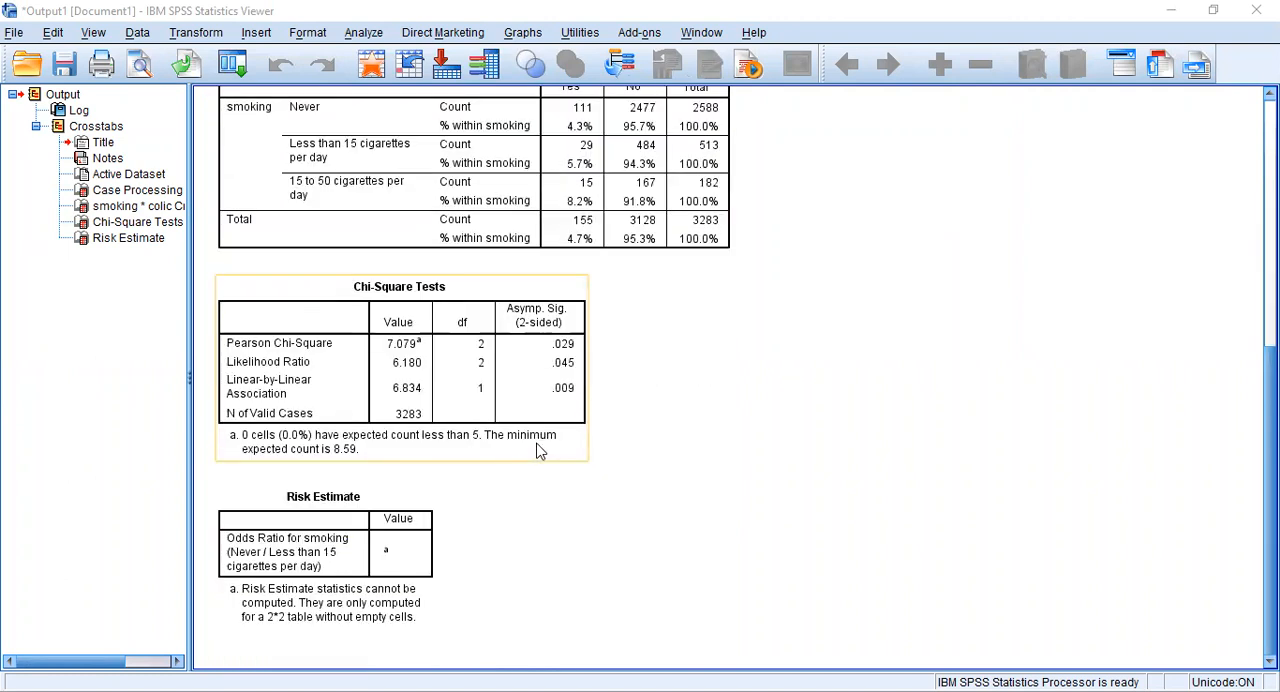
{"action": "scroll", "coordinate": [537, 451], "scroll_direction": "up", "scroll_amount": 3}
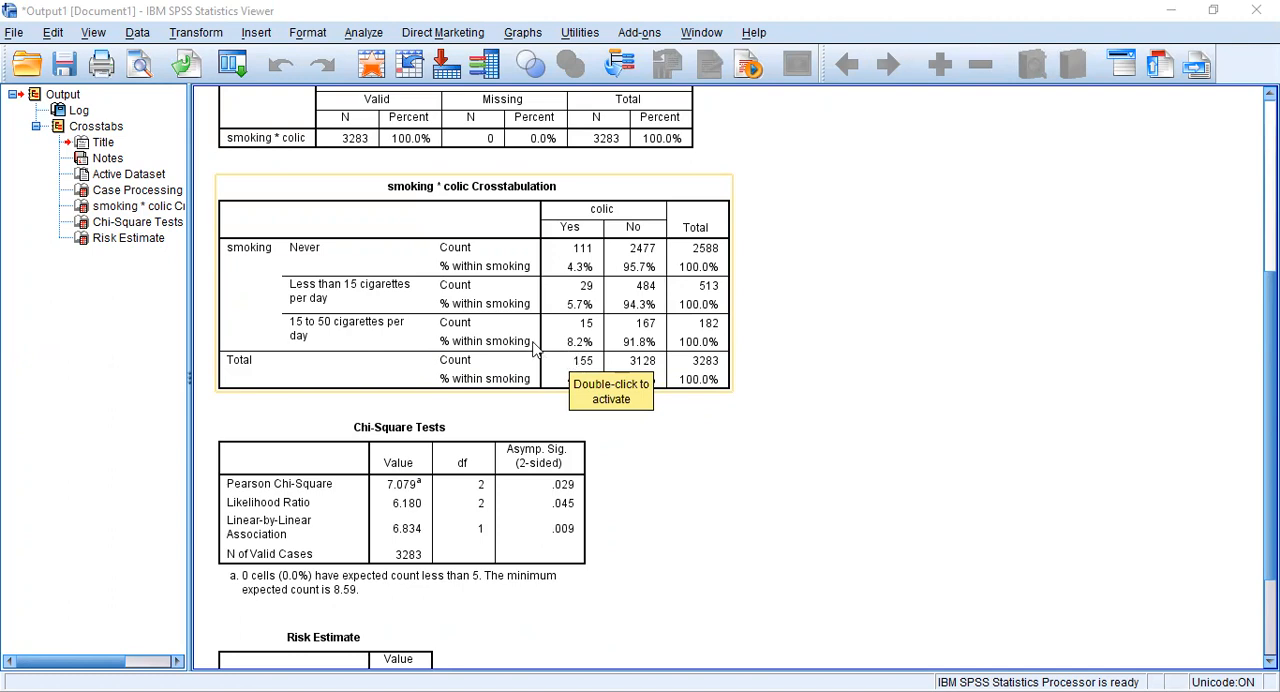
{"action": "left_click", "coordinate": [590, 411]}
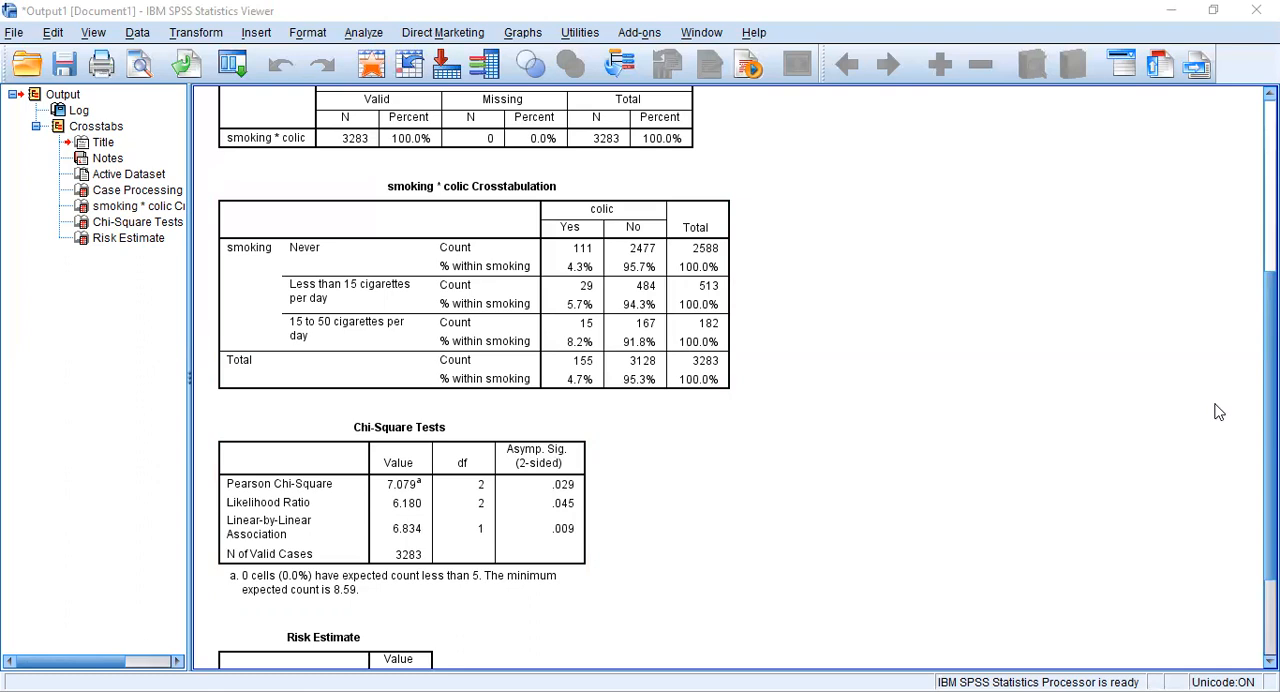
{"action": "scroll", "coordinate": [750, 532], "scroll_direction": "down", "scroll_amount": 3}
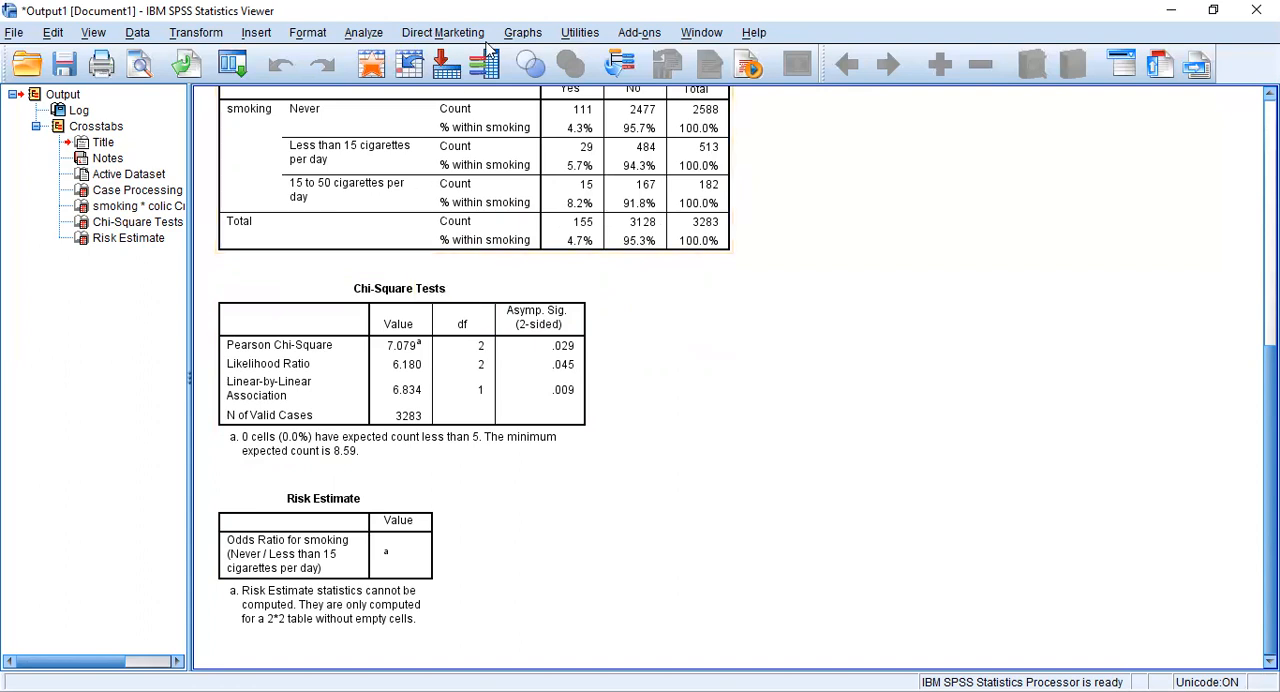
- Return to the dataset and set up a recode of smoking into a different output variable named smoking1
{"action": "left_click", "coordinate": [487, 50]}
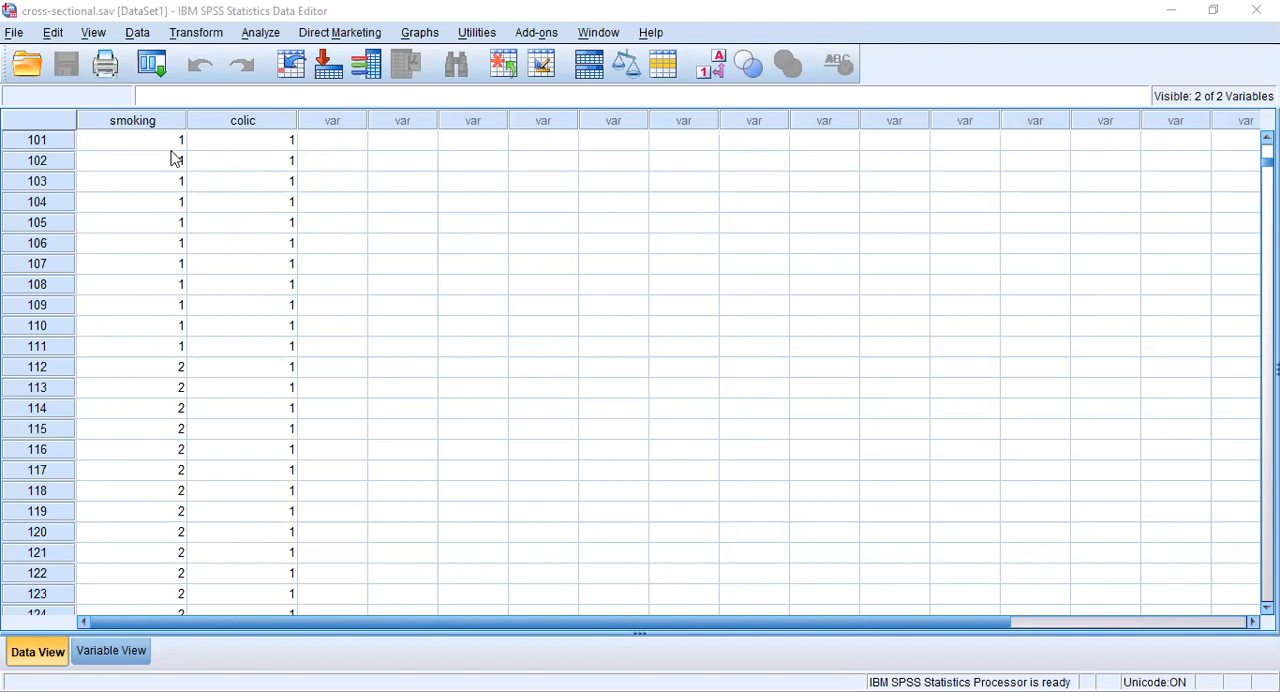
{"action": "left_click", "coordinate": [196, 35]}
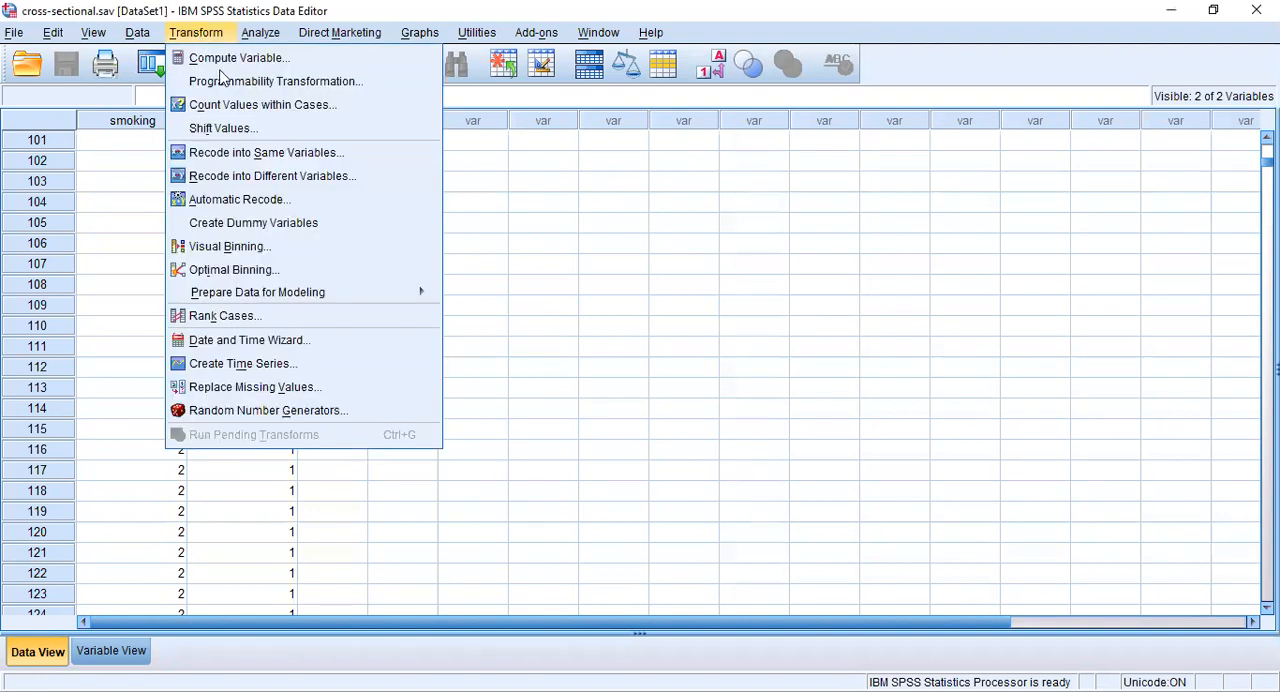
{"action": "left_click", "coordinate": [273, 178]}
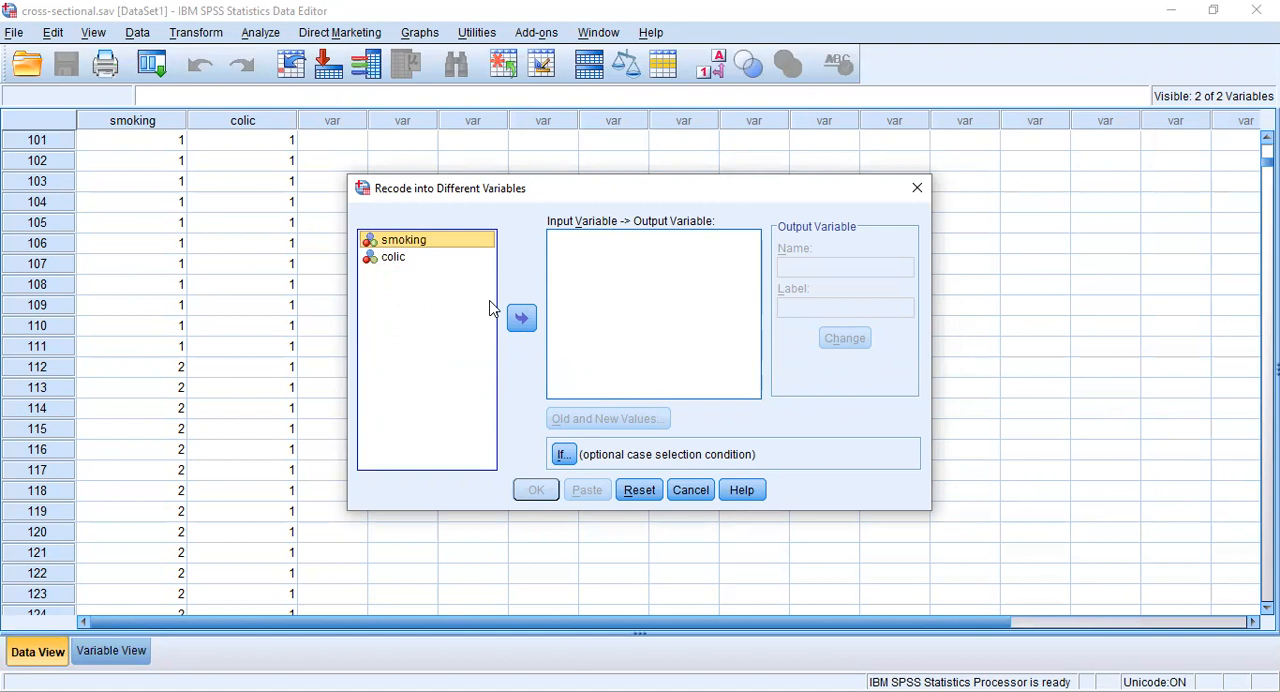
{"action": "left_click", "coordinate": [521, 320]}
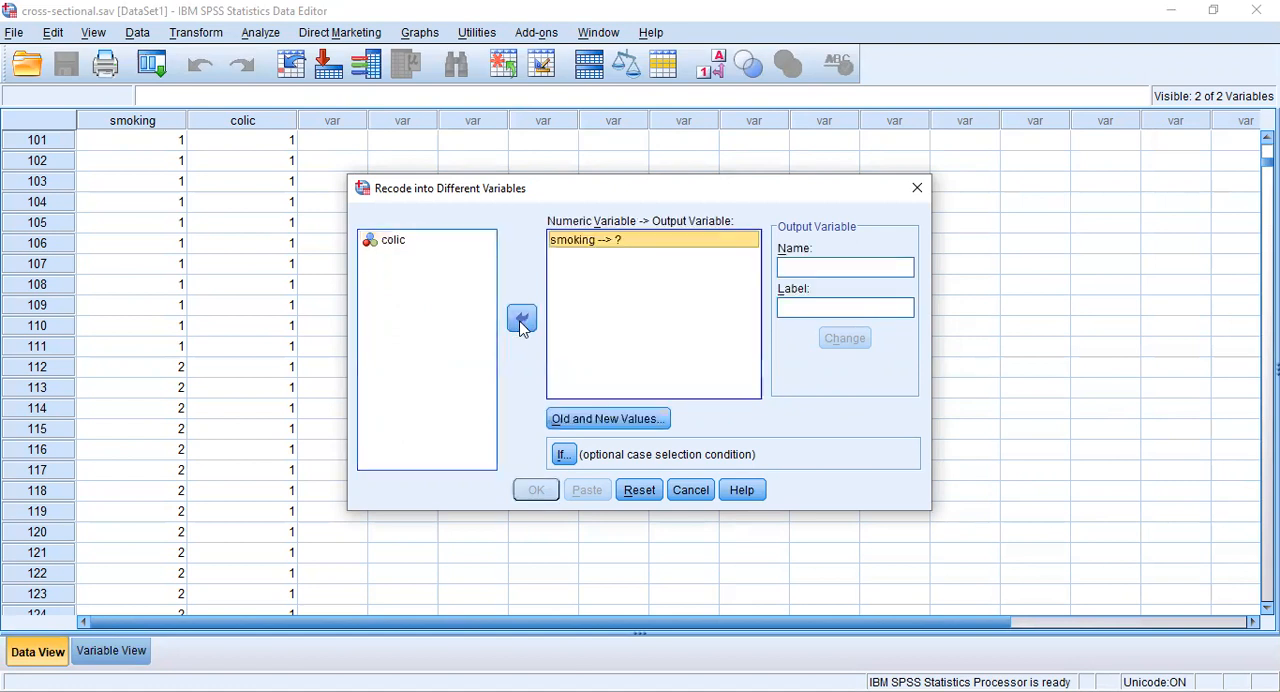
{"action": "left_click", "coordinate": [785, 263]}
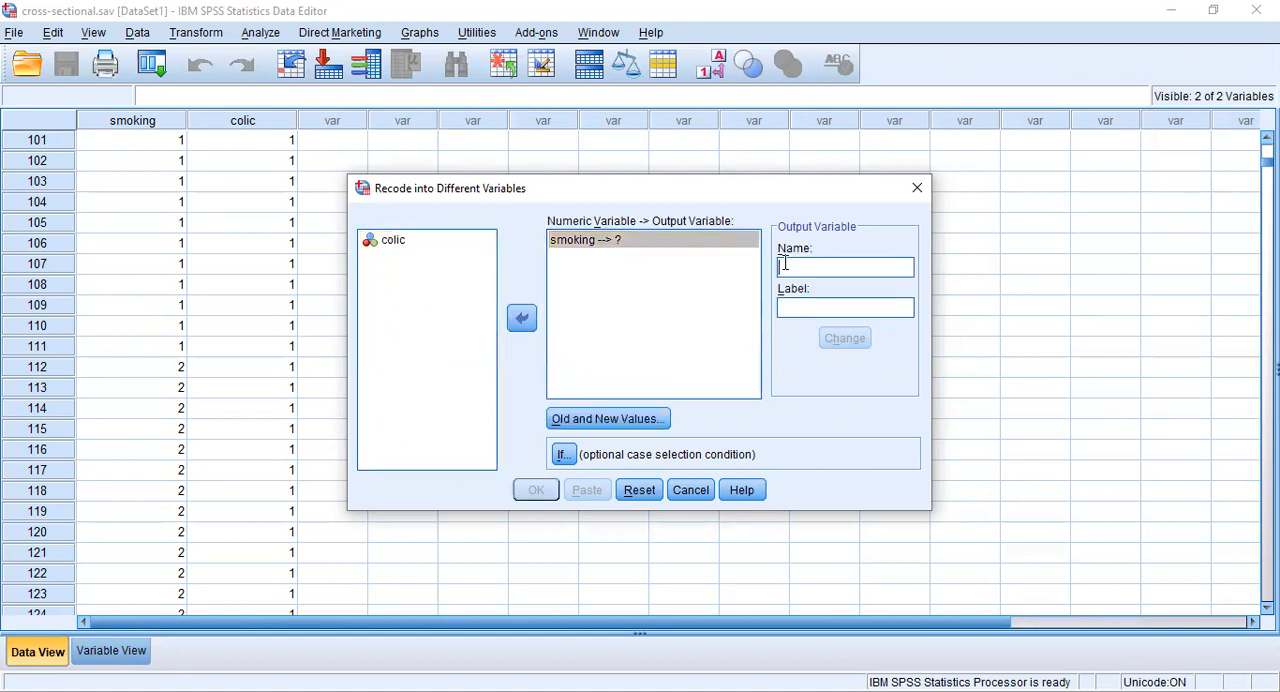
{"action": "type", "text": "smoking1"}
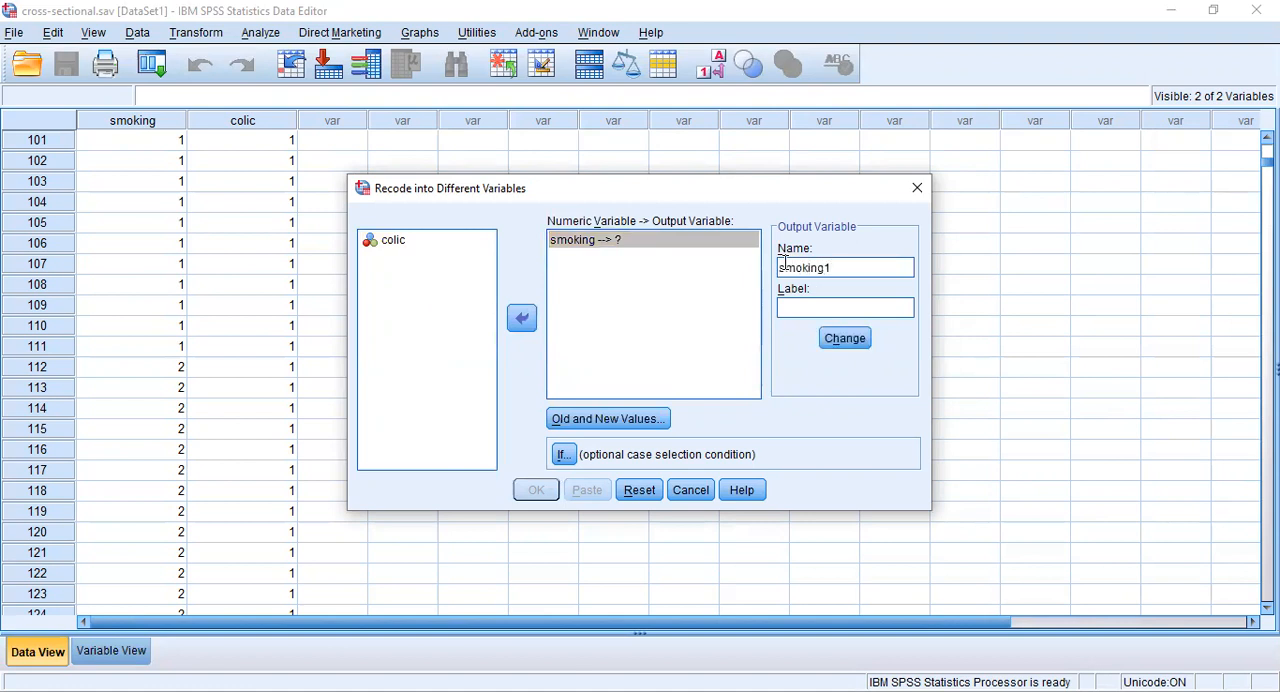
{"action": "left_click", "coordinate": [846, 341]}
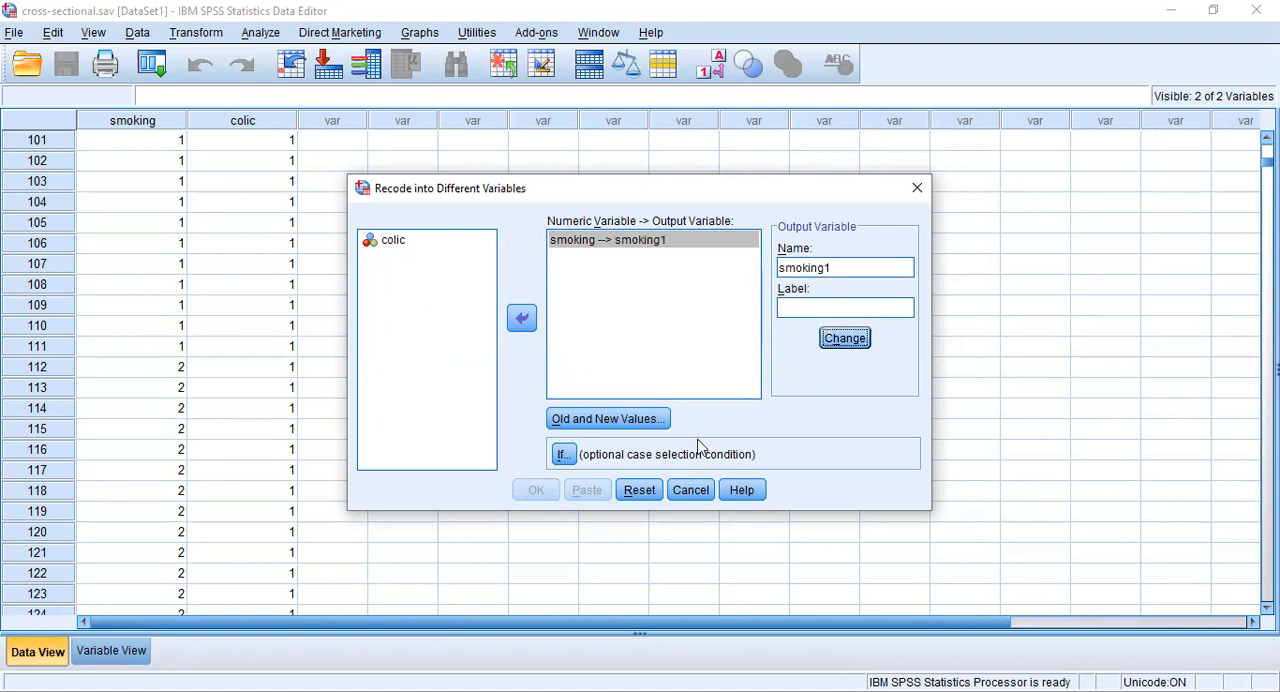
- Open the old and new values of the recode and map old value 1 to new value 3
{"action": "left_click", "coordinate": [645, 426]}
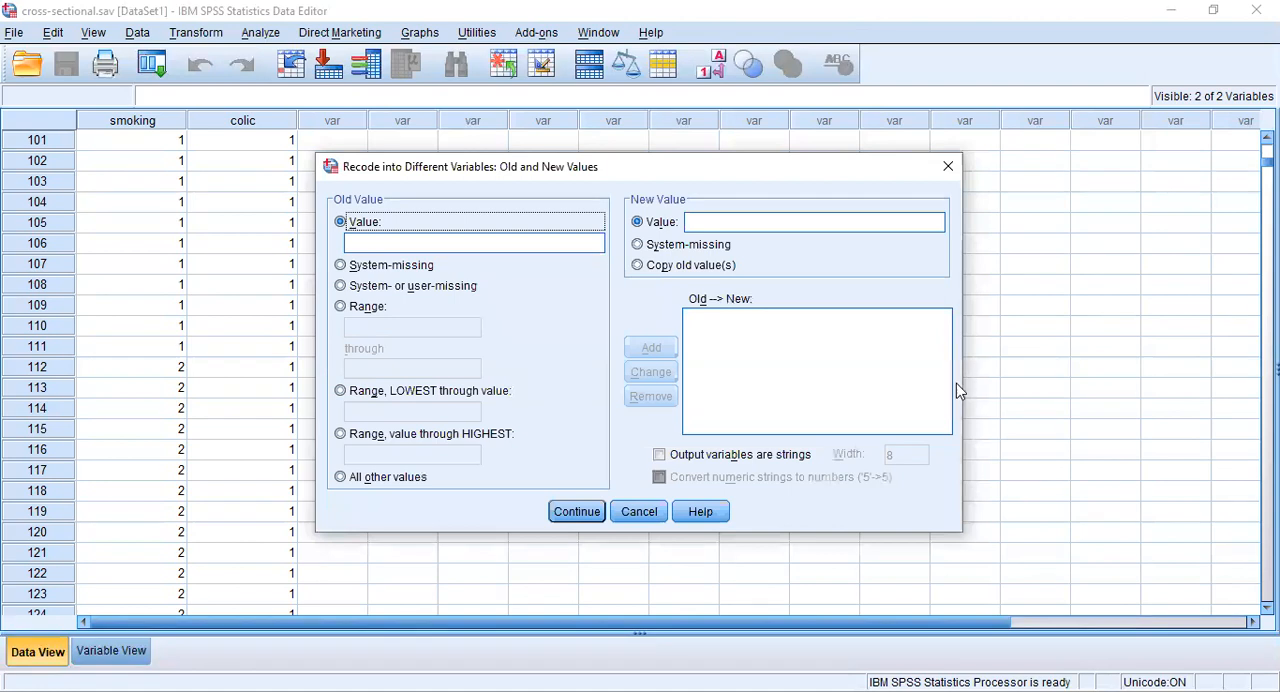
{"action": "left_click", "coordinate": [461, 246]}
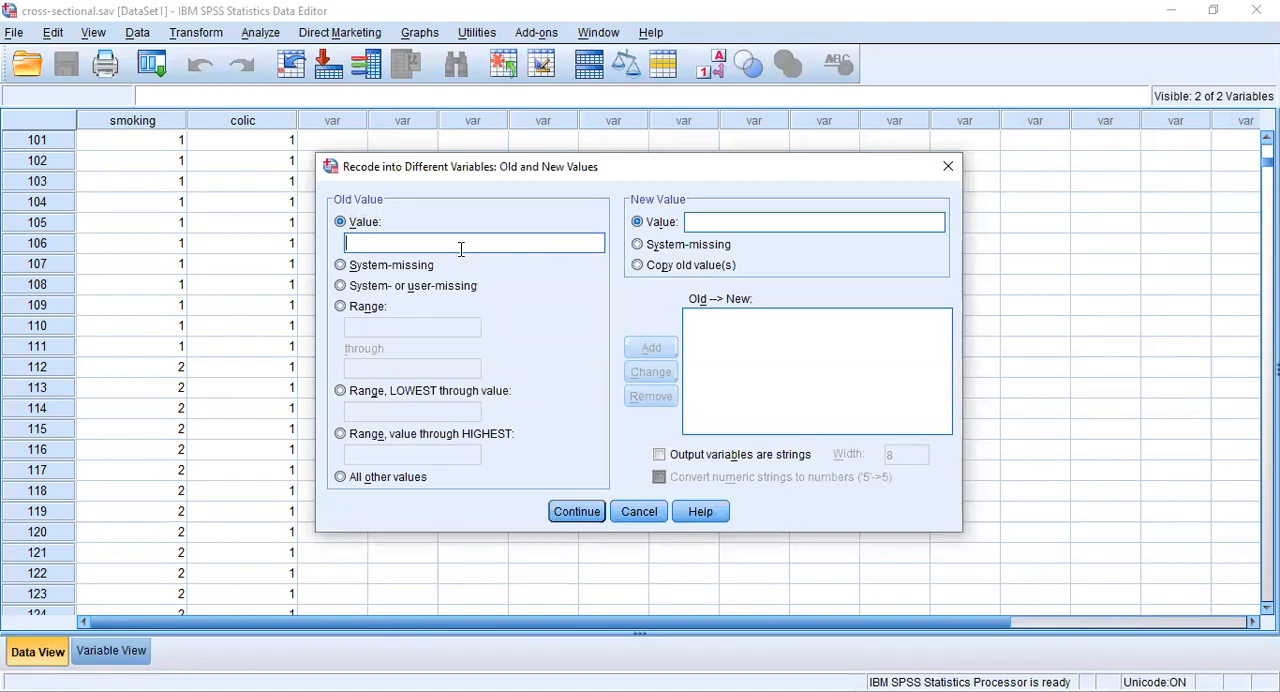
{"action": "type", "text": "1"}
{"action": "left_click", "coordinate": [725, 225]}
{"action": "type", "text": "3"}
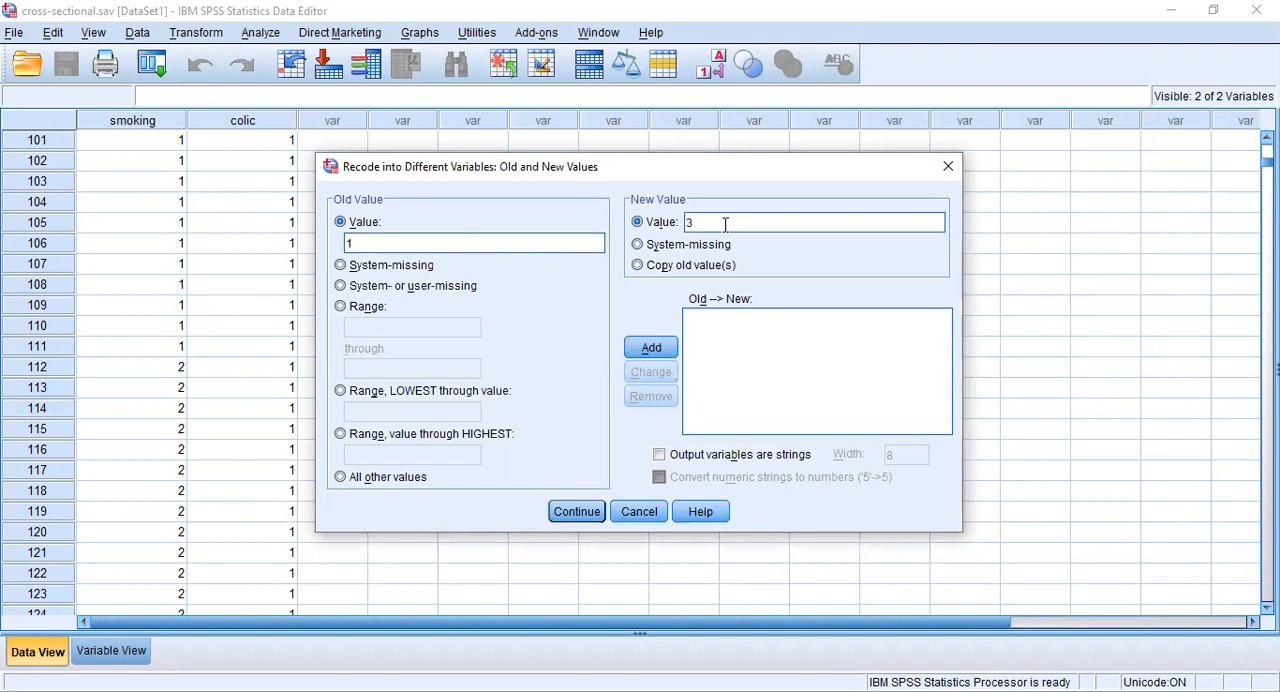
{"action": "left_click", "coordinate": [653, 348]}
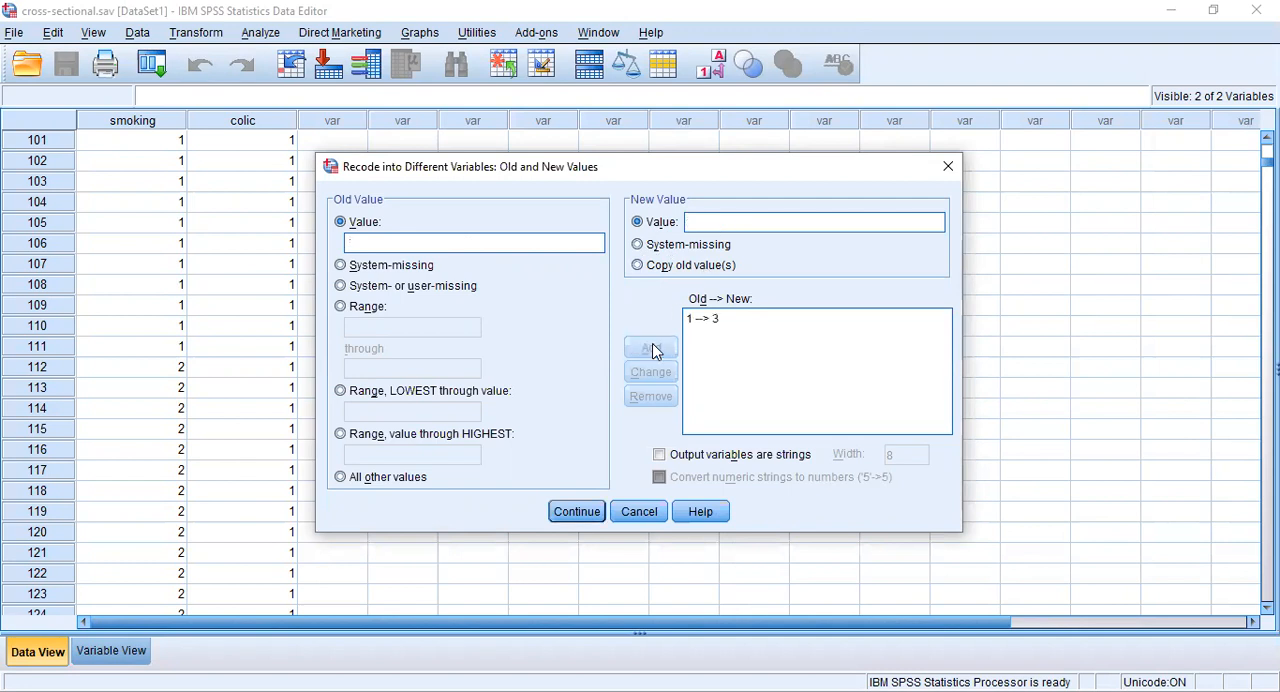
- Add the mappings 2 to 2 and 3 to 1, and run the recode into smoking1
{"action": "type", "text": "2"}
{"action": "left_click", "coordinate": [697, 220]}
{"action": "type", "text": "2"}
{"action": "left_click", "coordinate": [656, 345]}
{"action": "type", "text": "3"}
{"action": "left_click", "coordinate": [704, 222]}
{"action": "type", "text": "1"}
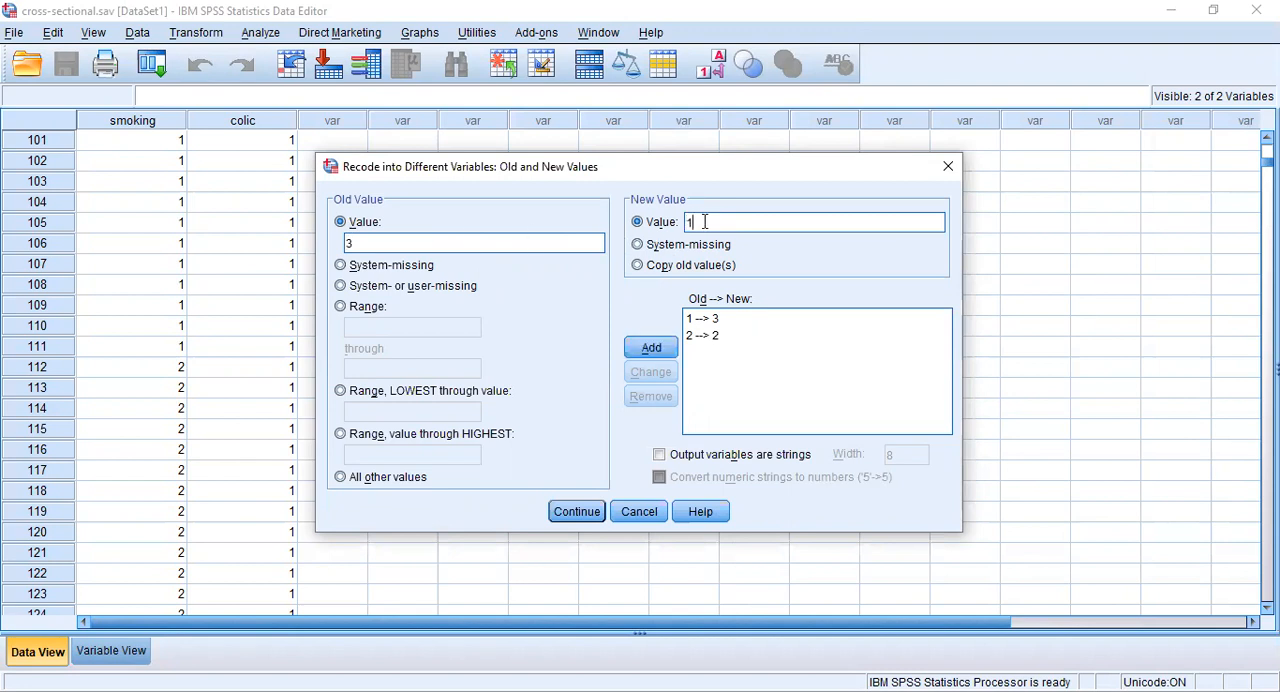
{"action": "left_click", "coordinate": [651, 347]}
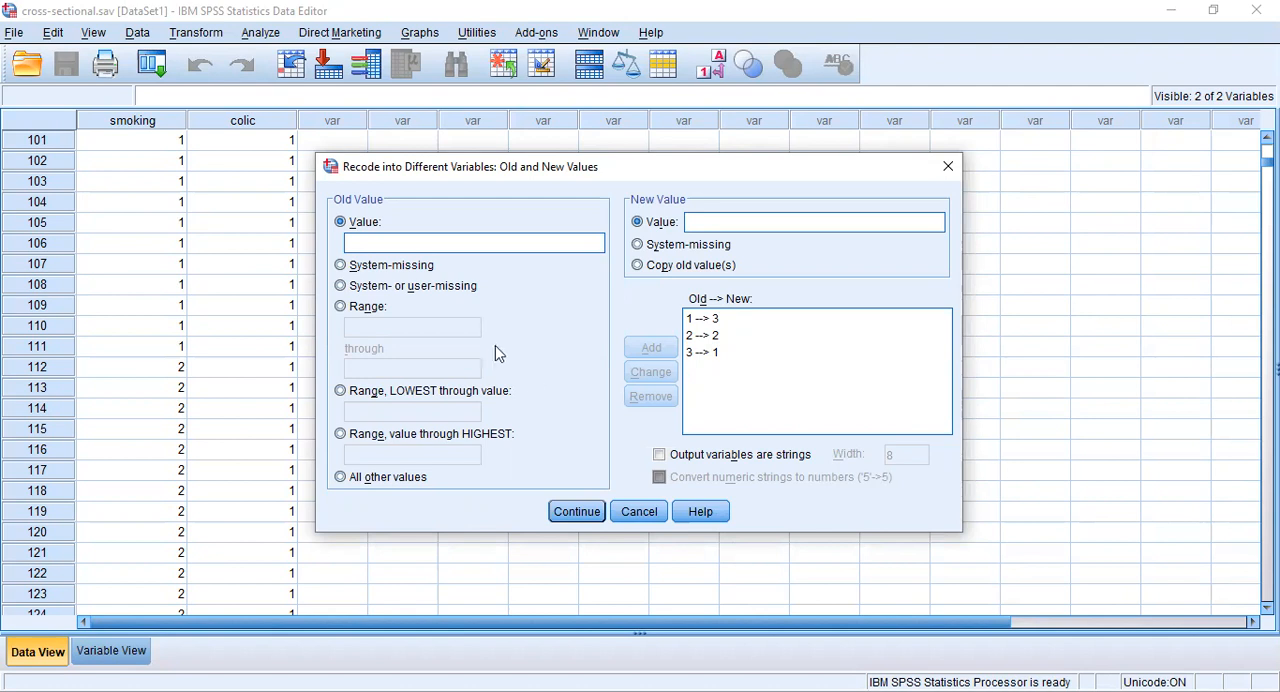
{"action": "left_click", "coordinate": [585, 516]}
{"action": "left_click", "coordinate": [535, 492]}
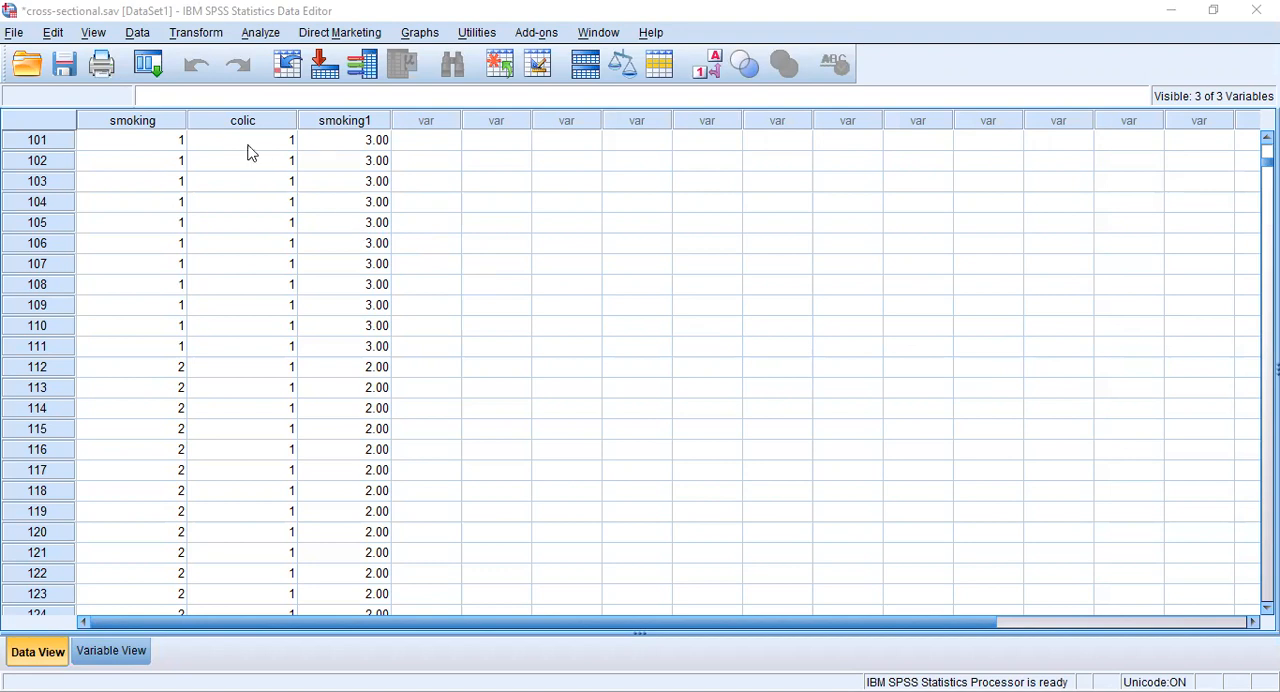
- Set case selection to cases satisfying a condition and open the condition for editing
{"action": "left_click", "coordinate": [137, 34]}
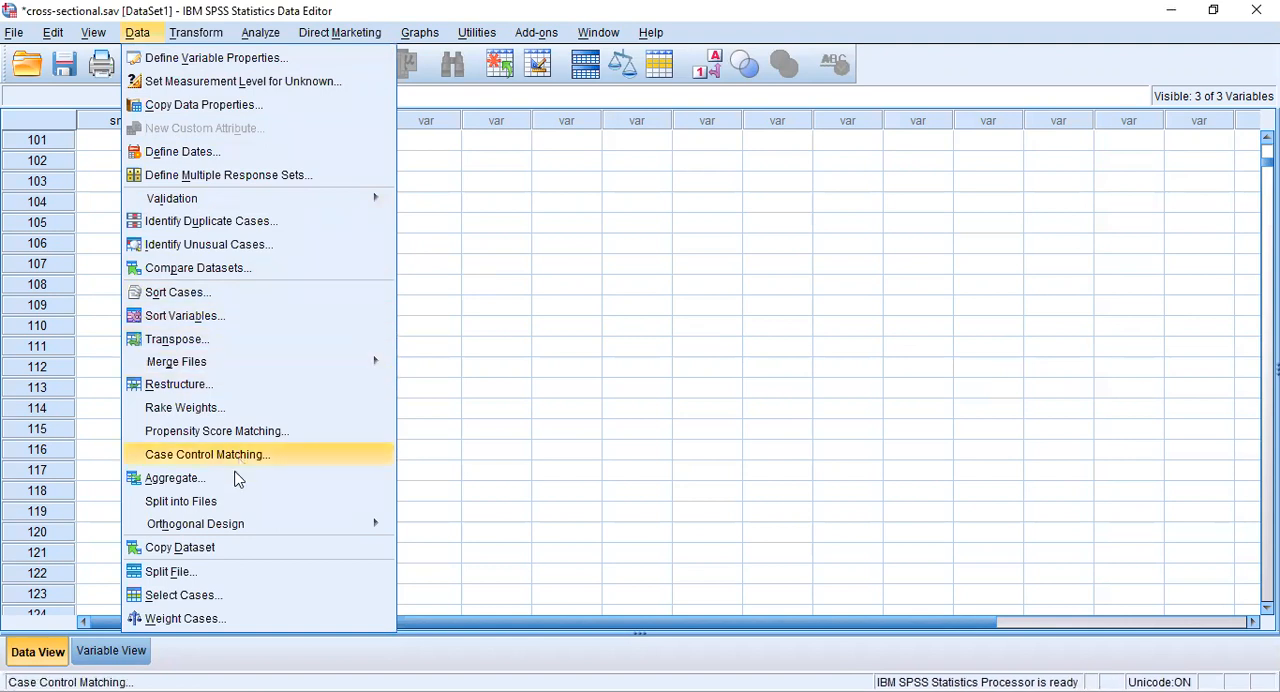
{"action": "left_click", "coordinate": [180, 595]}
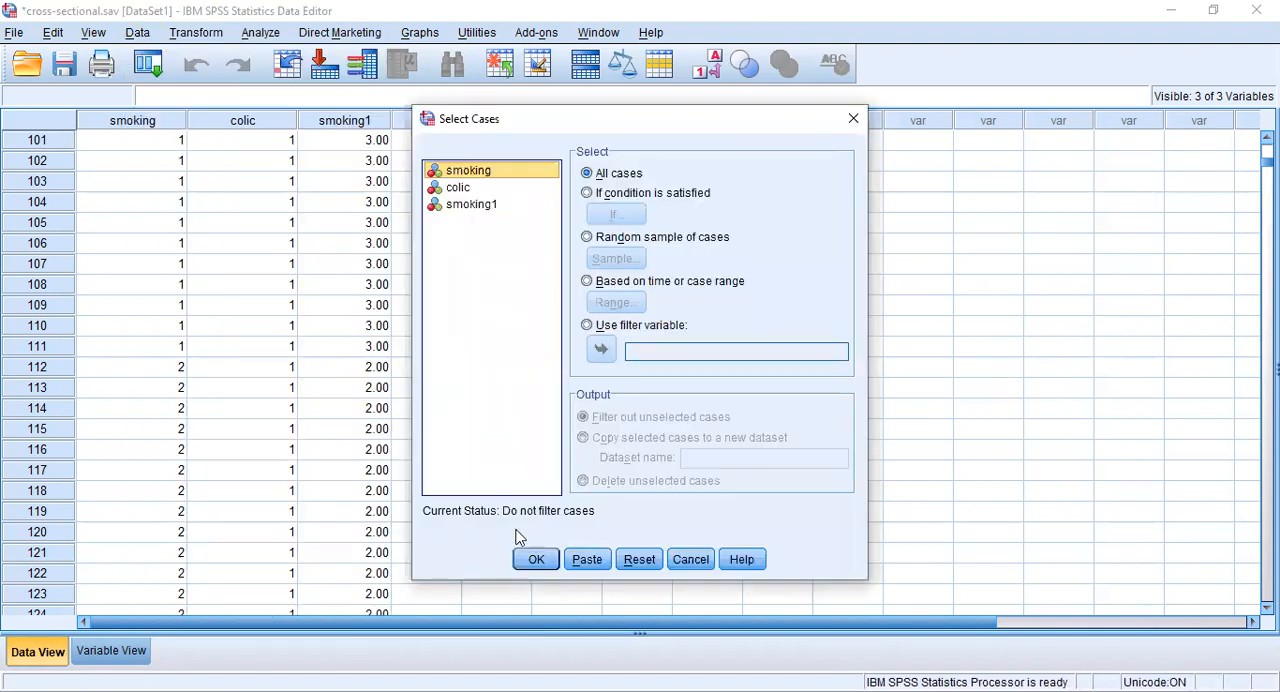
{"action": "left_click", "coordinate": [587, 194]}
{"action": "left_click", "coordinate": [614, 216]}
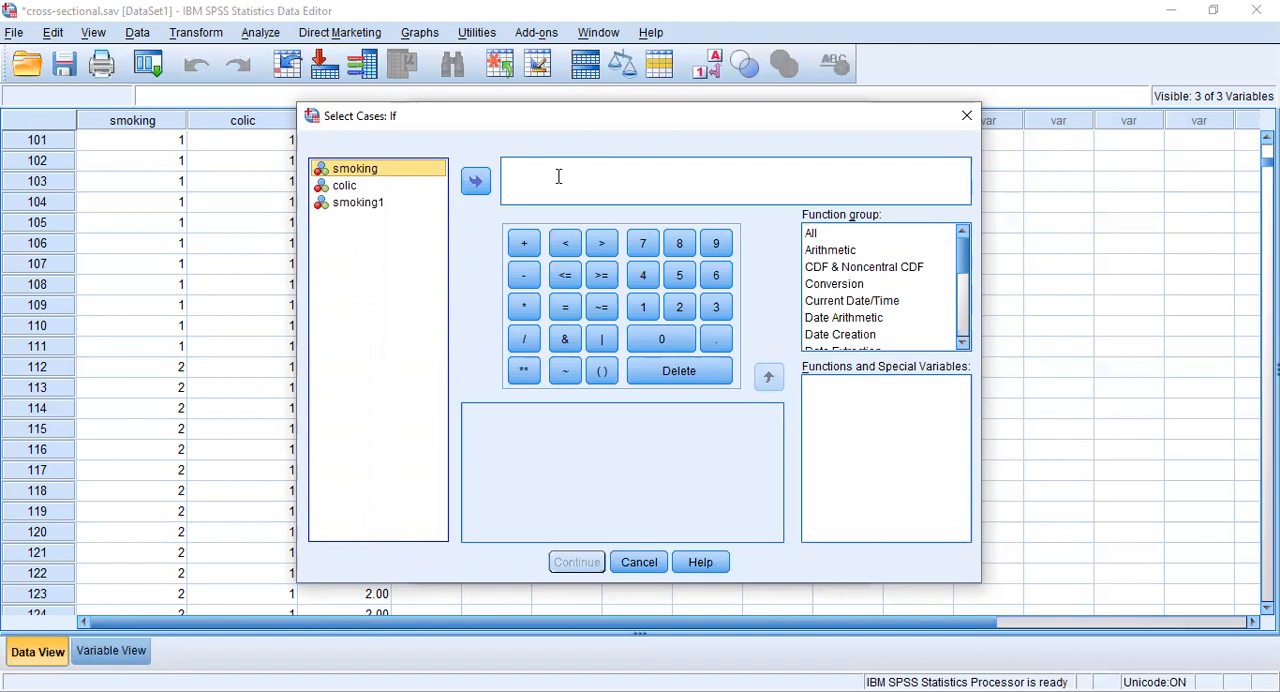
- Define the selection condition as smoking1 ~= 1 and filter out the unselected cases
{"action": "left_click", "coordinate": [376, 205]}
{"action": "left_click", "coordinate": [475, 181]}
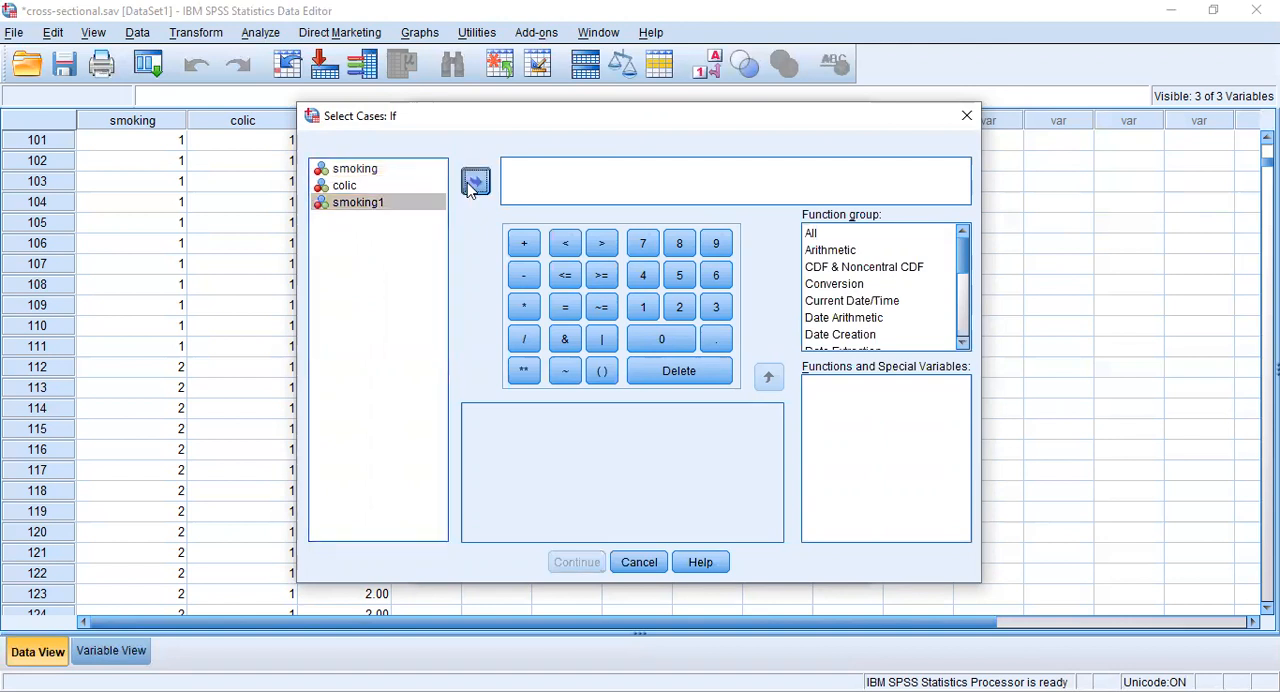
{"action": "left_click", "coordinate": [566, 374]}
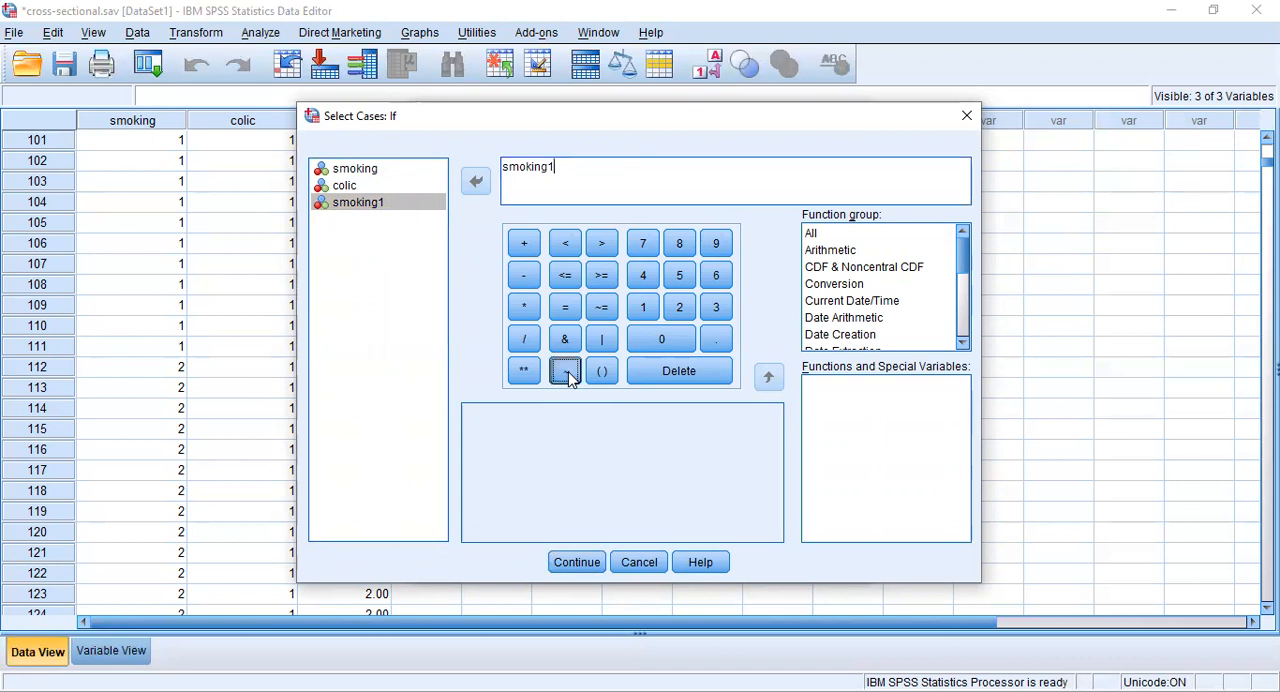
{"action": "left_click", "coordinate": [566, 312]}
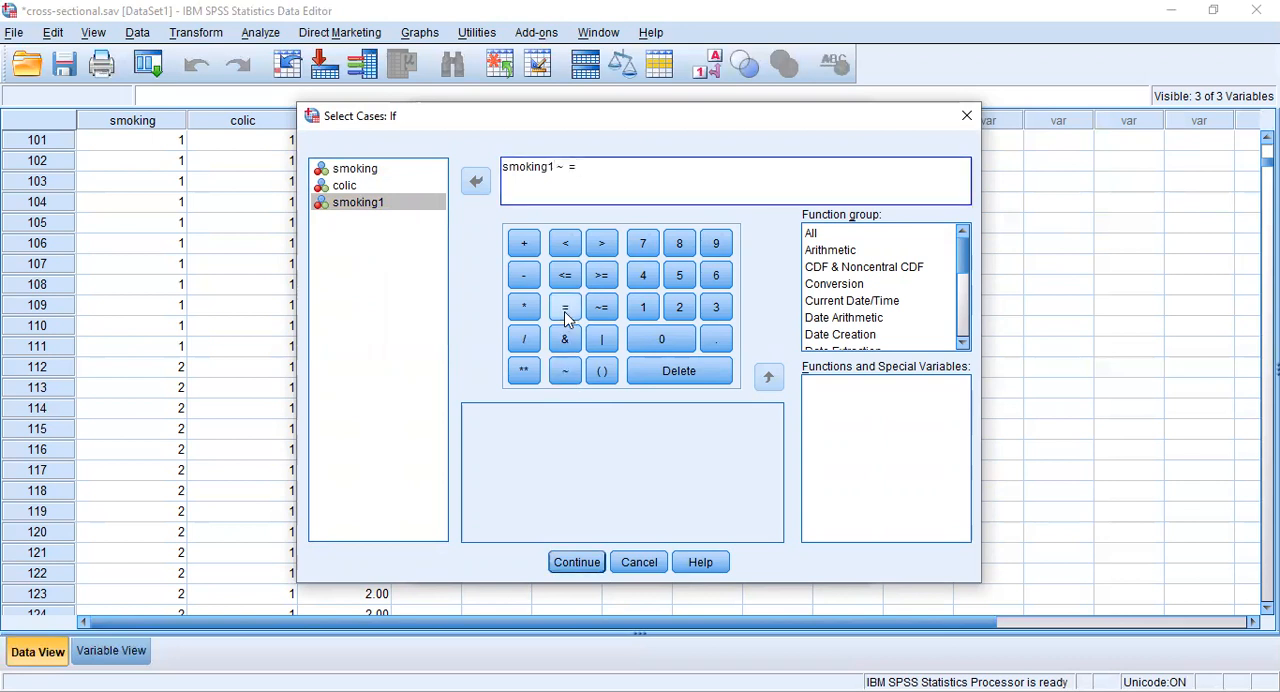
{"action": "double_click", "coordinate": [570, 168]}
{"action": "key", "text": "BackSpace"}
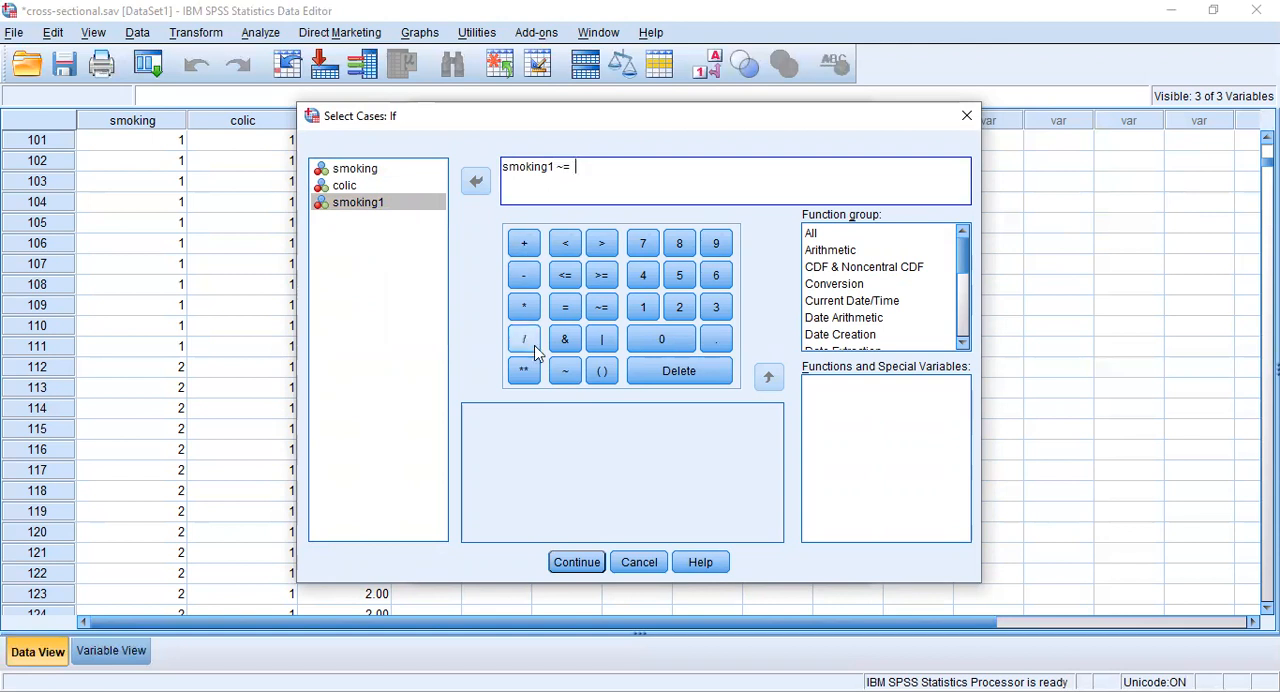
{"action": "left_click", "coordinate": [649, 308]}
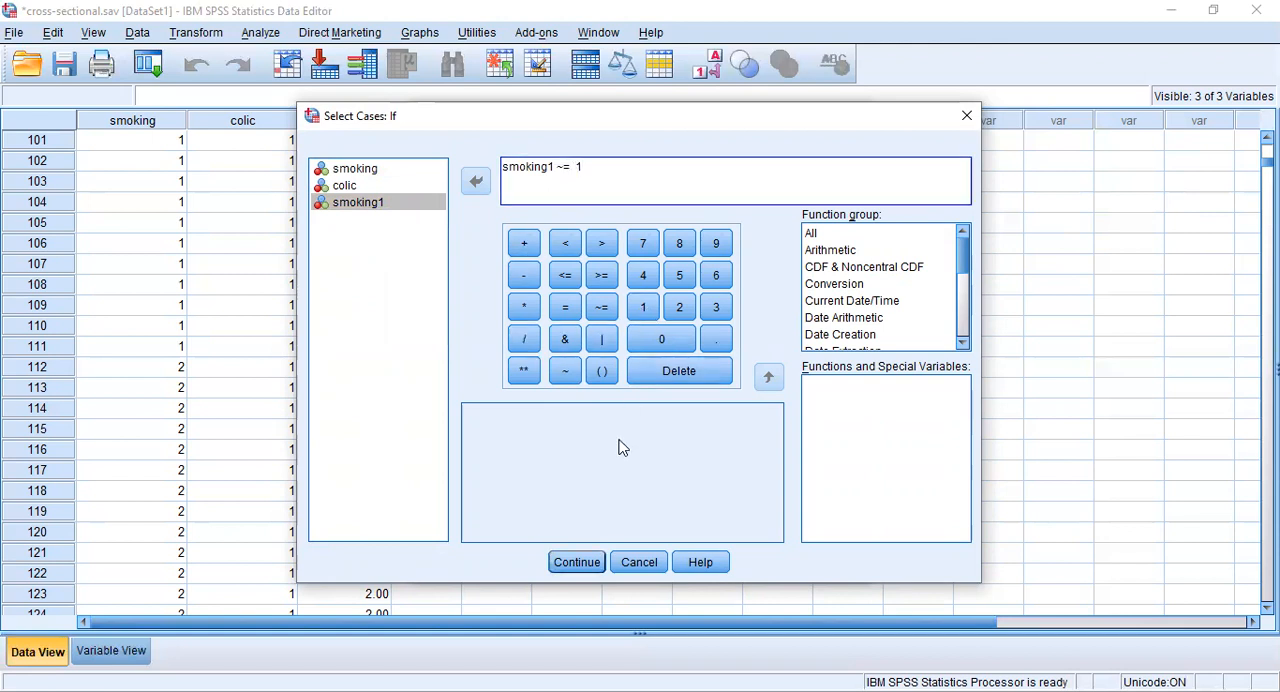
{"action": "left_click", "coordinate": [580, 563]}
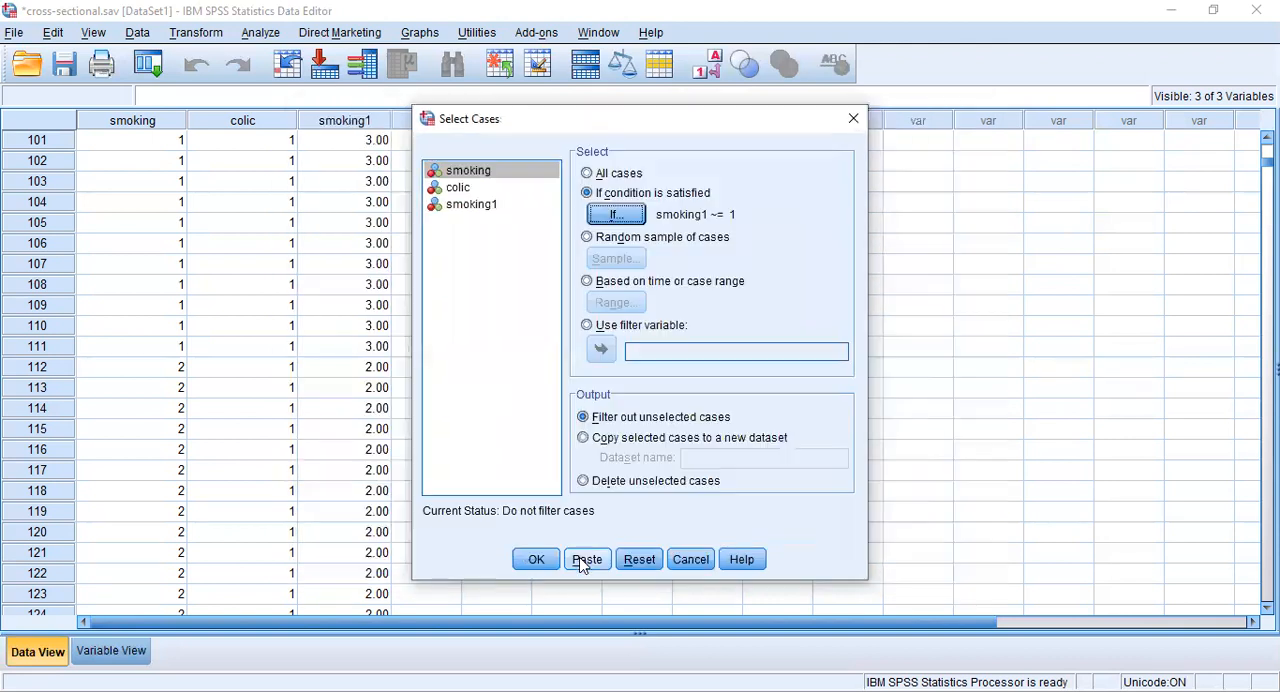
{"action": "left_click", "coordinate": [540, 562]}
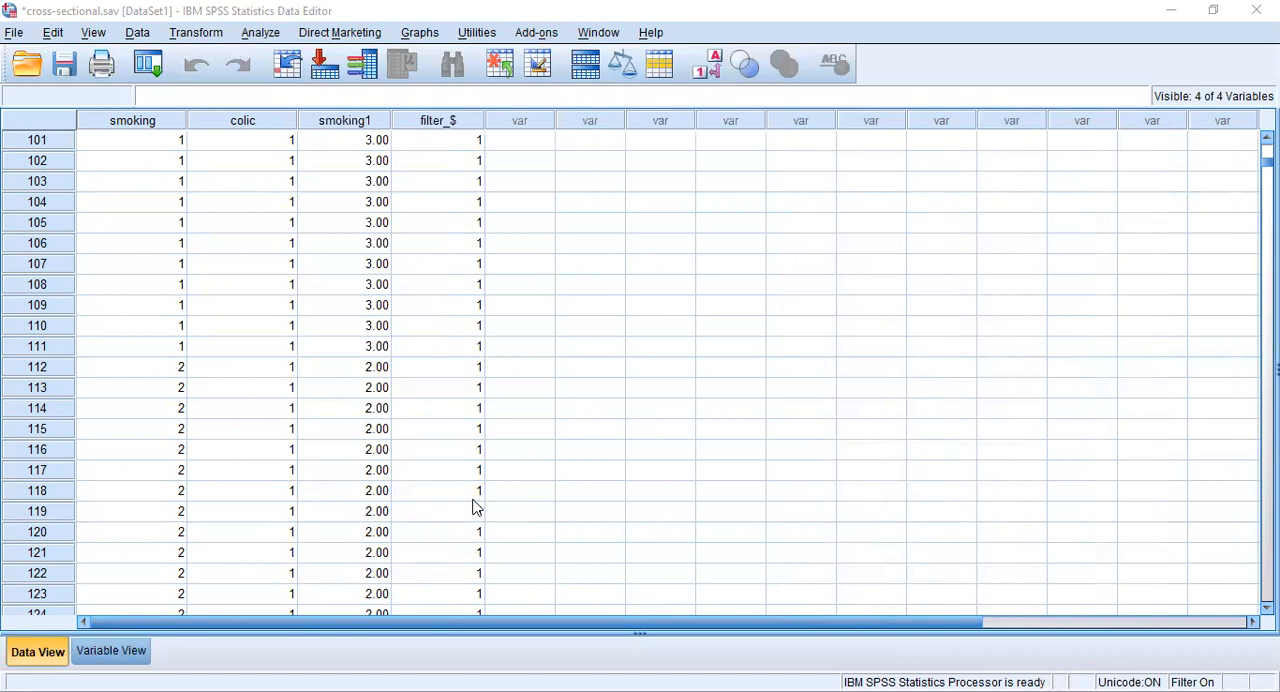
{"action": "scroll", "coordinate": [475, 507], "scroll_direction": "down", "scroll_amount": 8}
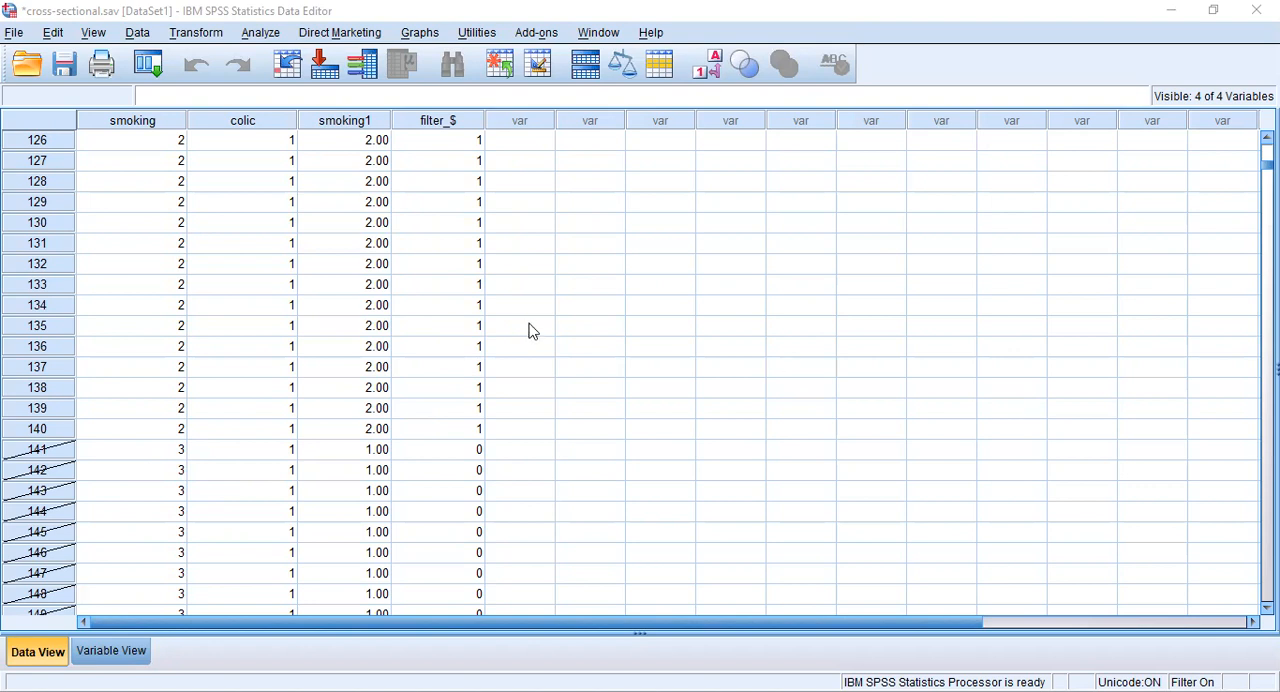
- Rerun the crosstabulation of smoking by colic on the filtered cases and review its chi-square tests and risk estimate
{"action": "left_click", "coordinate": [254, 35]}
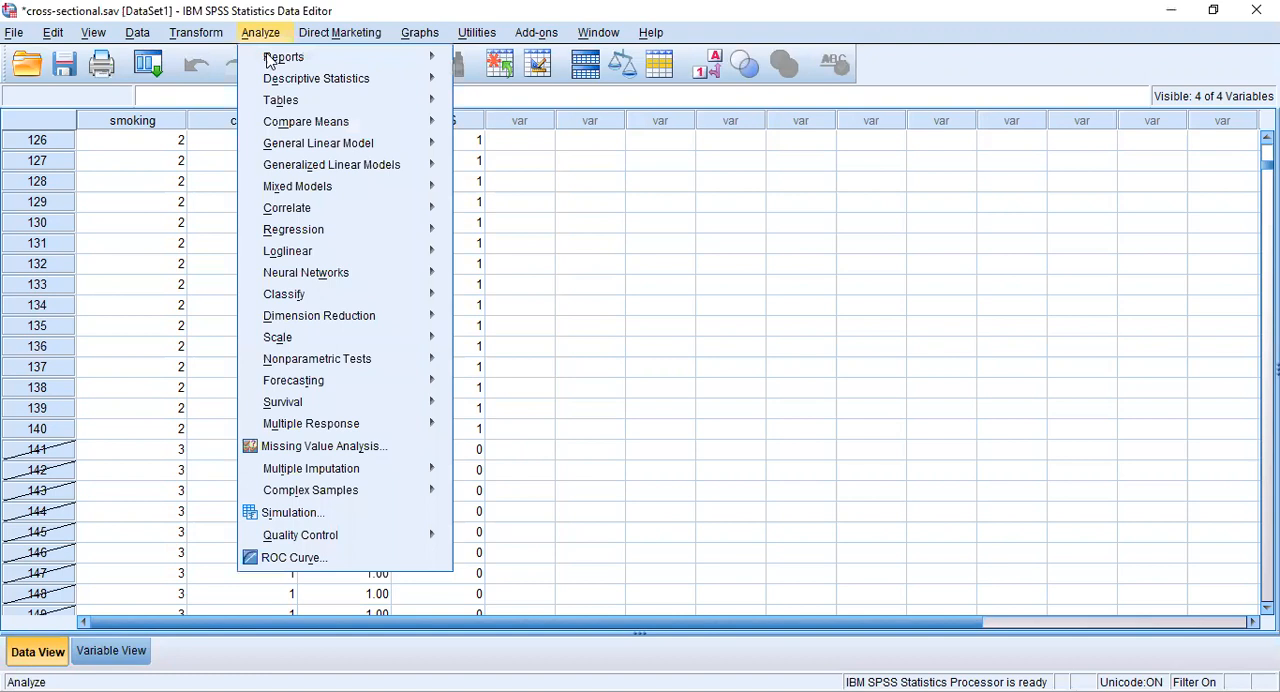
{"action": "mouse_move", "coordinate": [290, 79]}
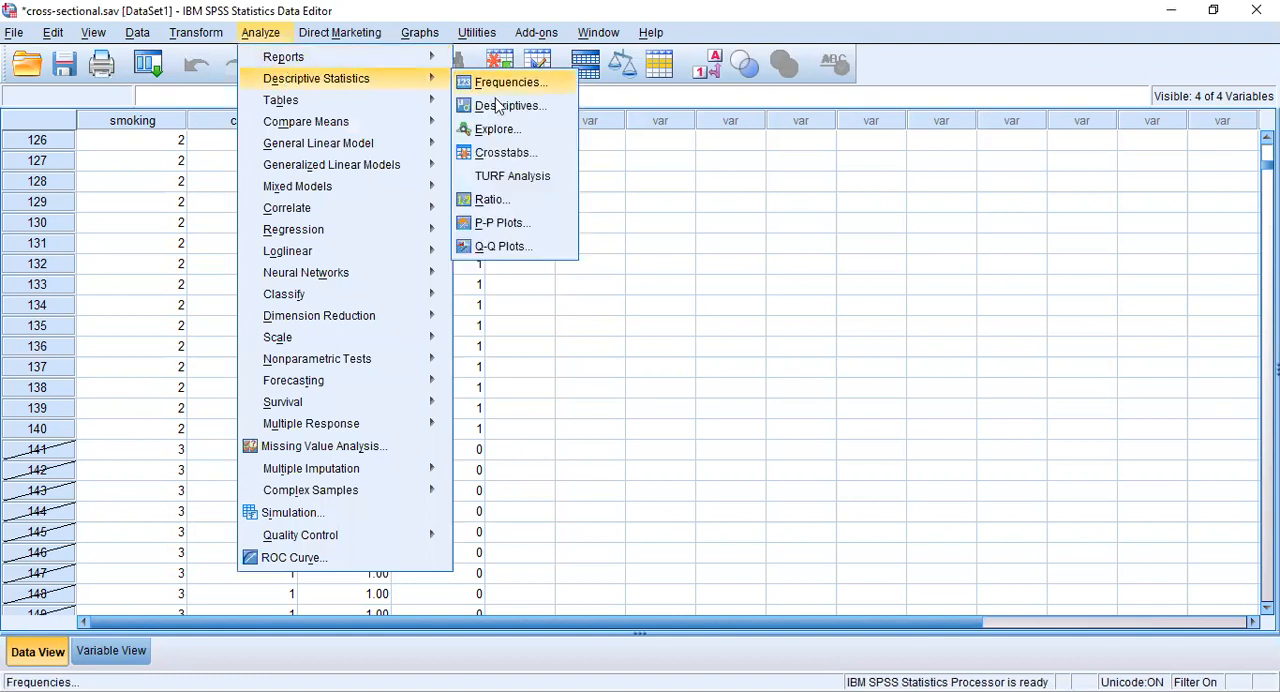
{"action": "left_click", "coordinate": [515, 160]}
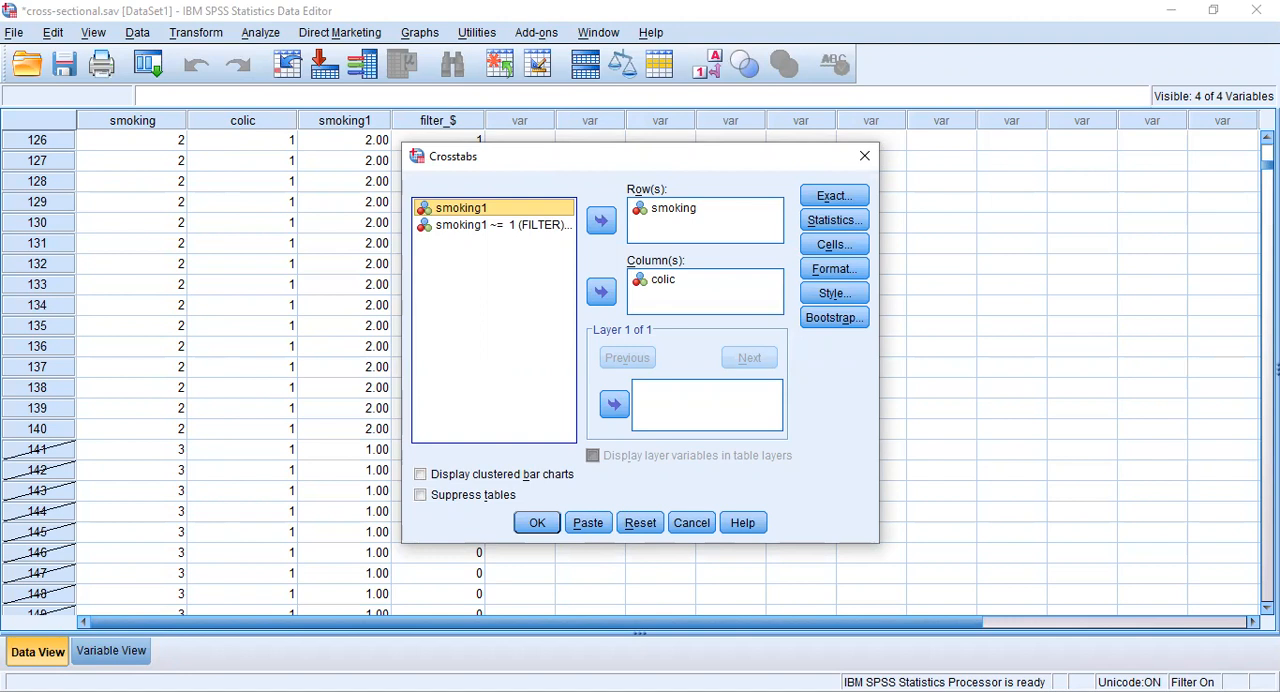
{"action": "left_click", "coordinate": [539, 530]}
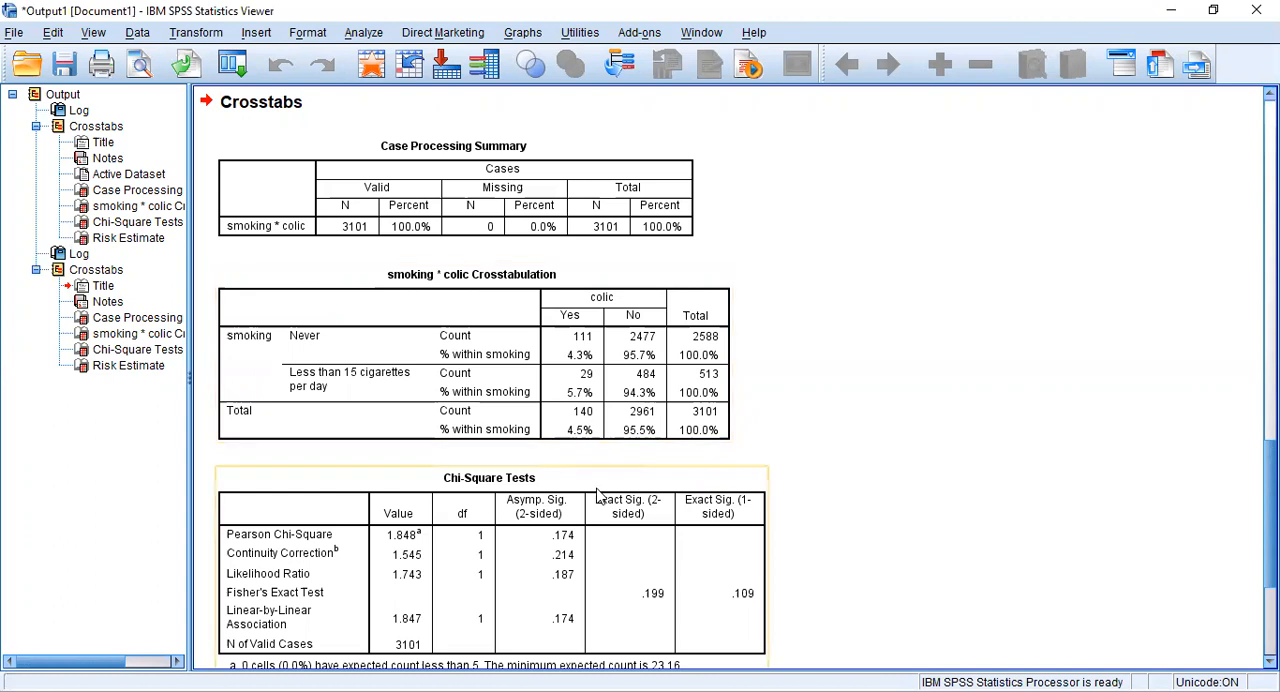
{"action": "scroll", "coordinate": [740, 452], "scroll_direction": "down", "scroll_amount": 3}
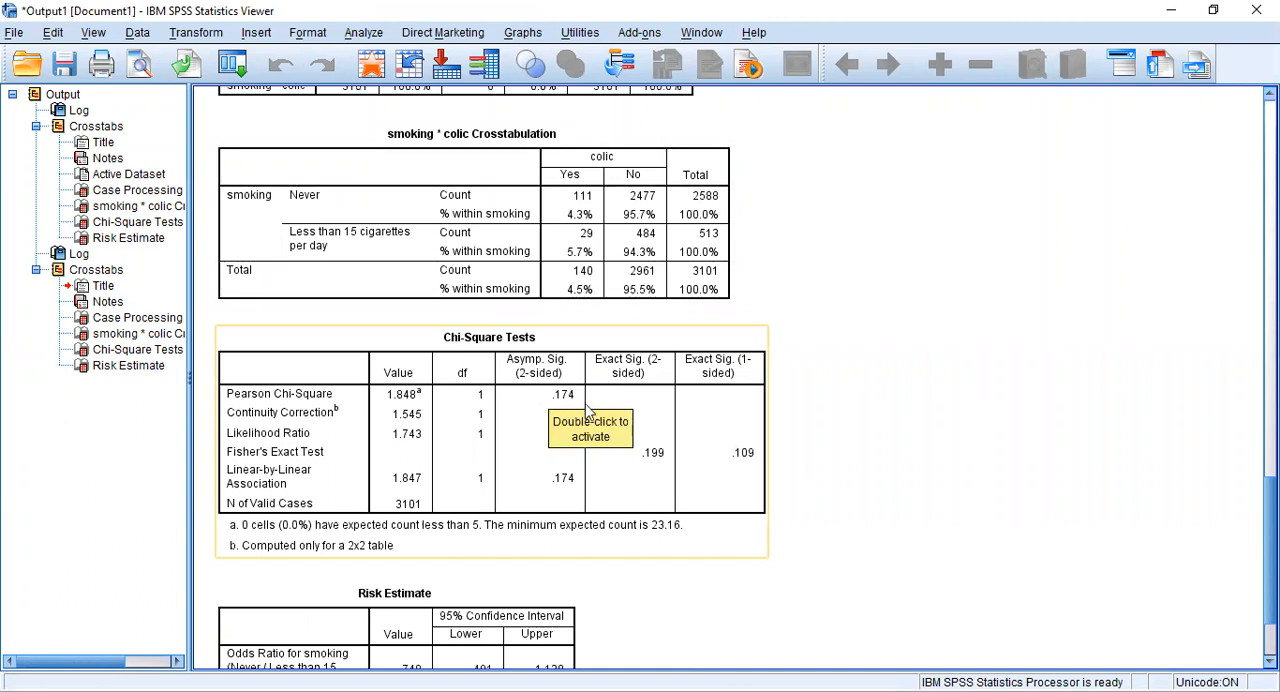
{"action": "scroll", "coordinate": [588, 412], "scroll_direction": "down", "scroll_amount": 3}
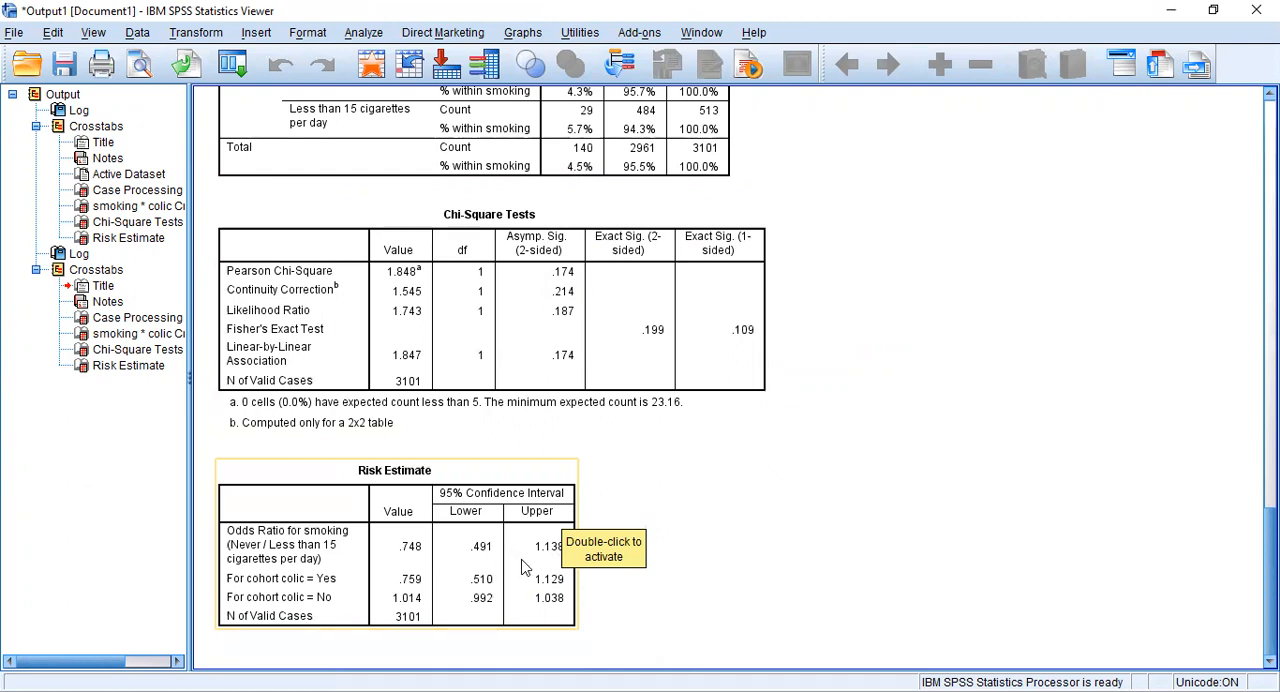
- Return to the dataset and turn off the filter by selecting all cases
{"action": "left_click", "coordinate": [489, 78]}
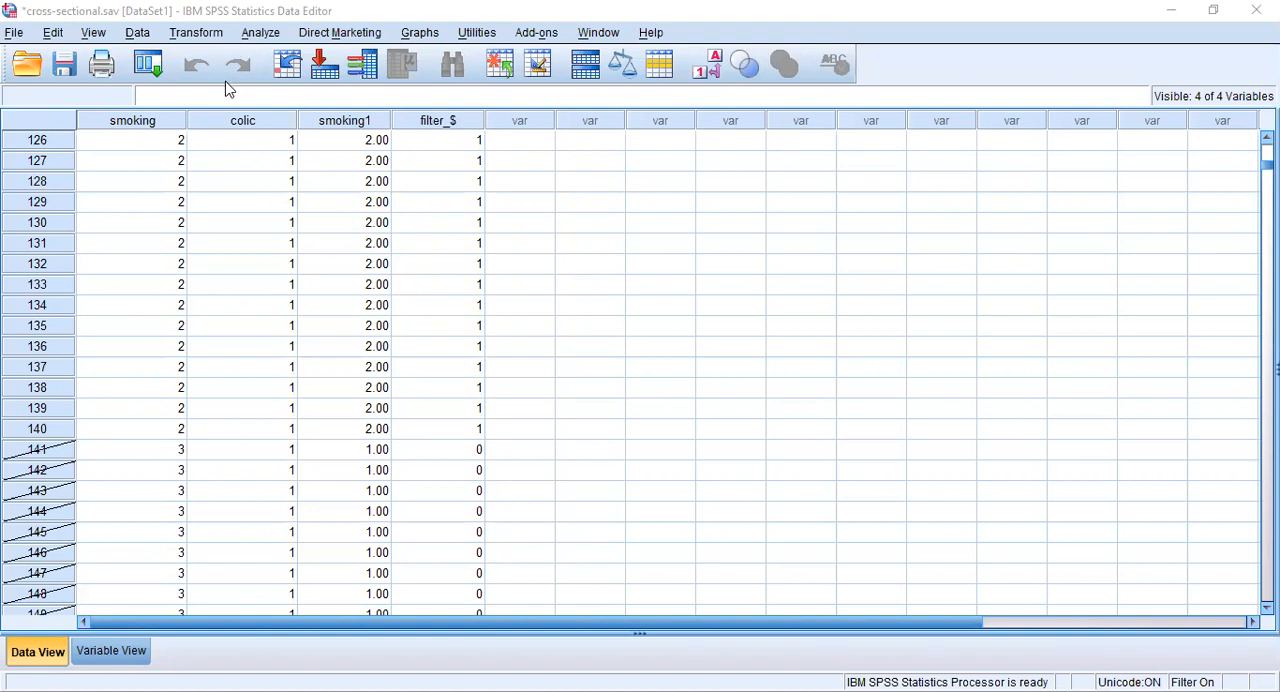
{"action": "left_click", "coordinate": [137, 36]}
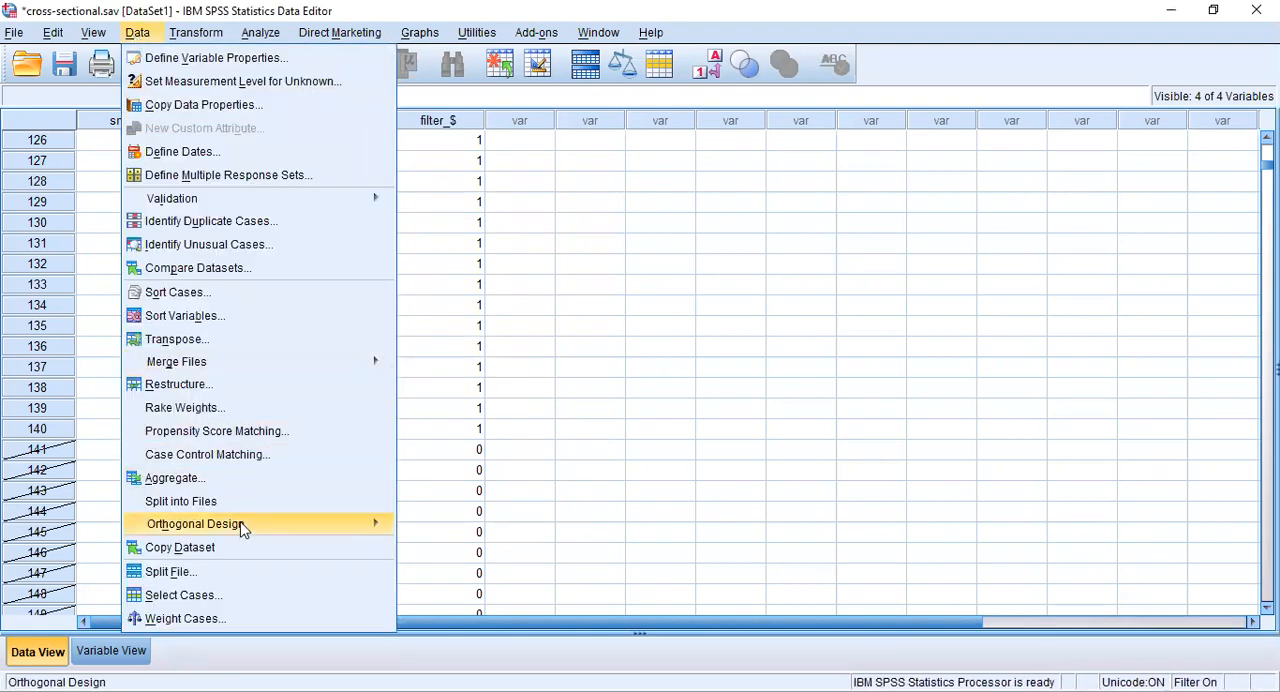
{"action": "left_click", "coordinate": [248, 603]}
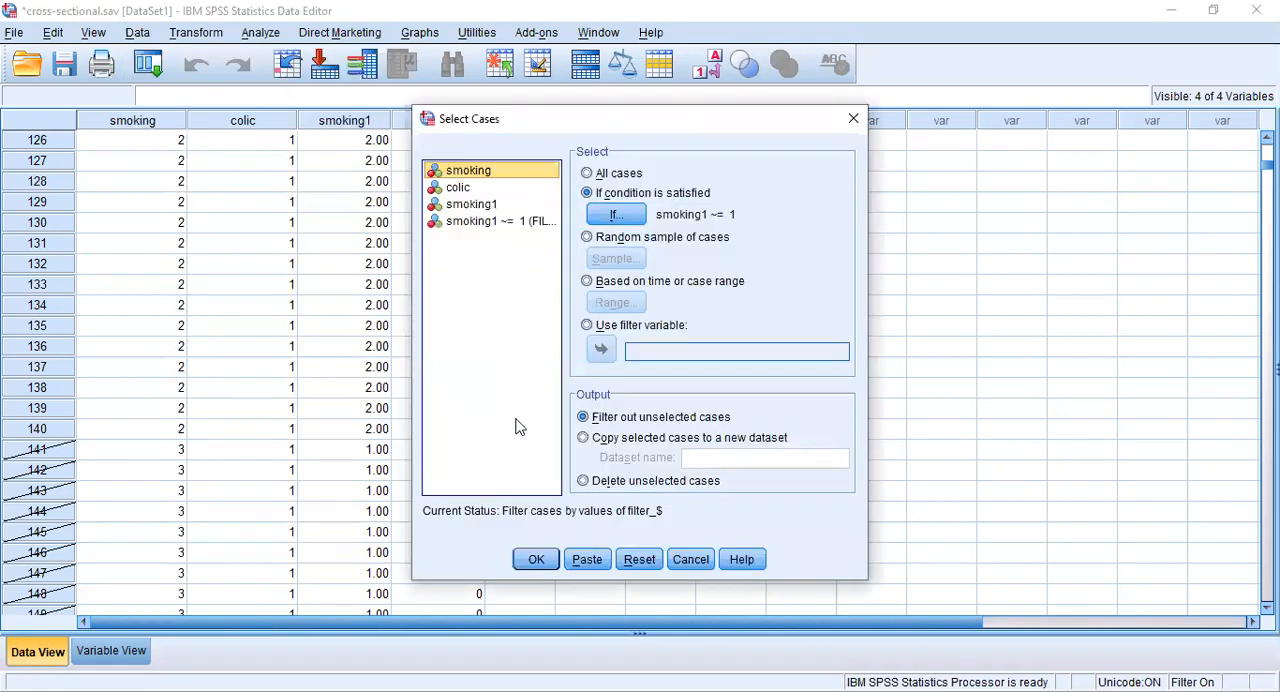
{"action": "left_click", "coordinate": [587, 174]}
{"action": "left_click", "coordinate": [539, 562]}
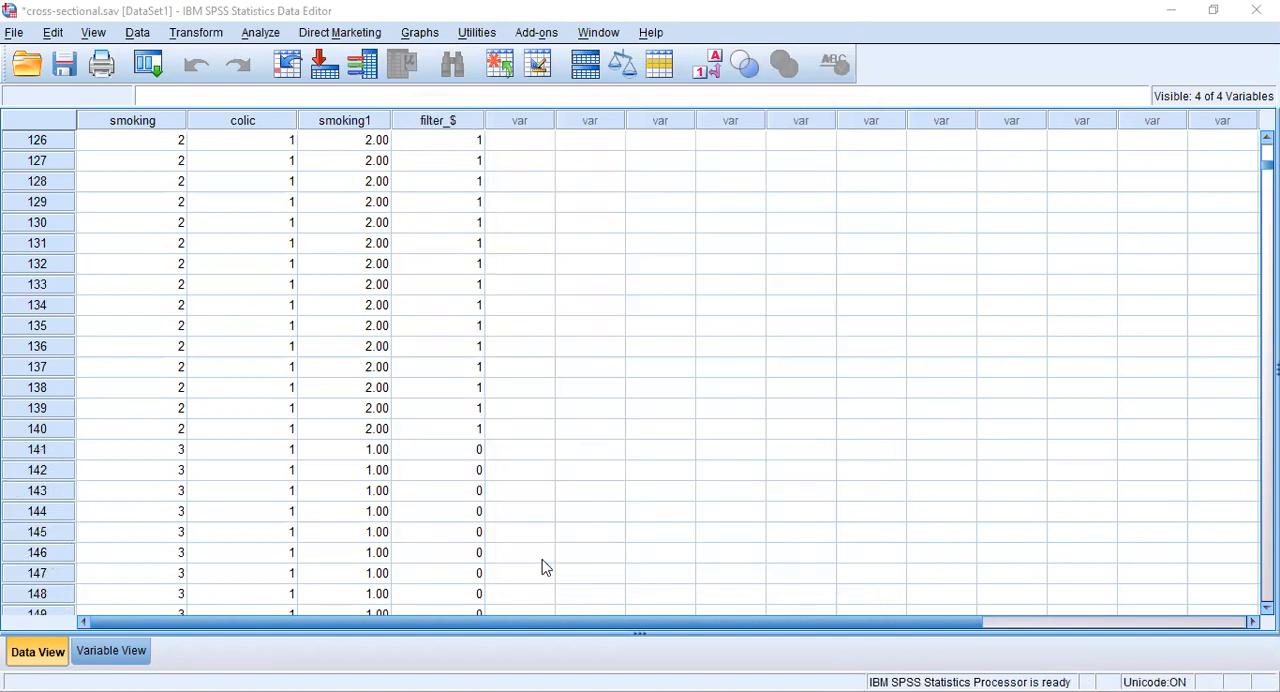
- Switch case selection from all cases to cases meeting a condition, and open the condition expression for editing
{"action": "scroll", "coordinate": [545, 567], "scroll_direction": "down", "scroll_amount": 2}
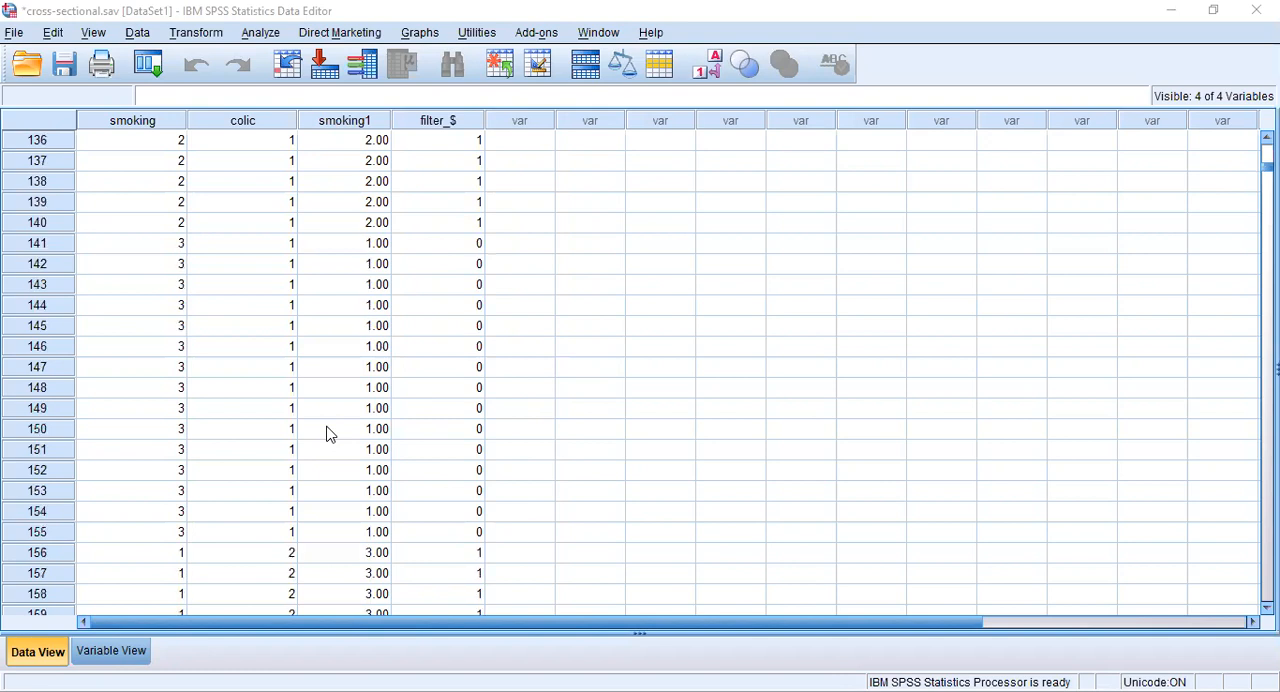
{"action": "scroll", "coordinate": [329, 433], "scroll_direction": "up", "scroll_amount": 2}
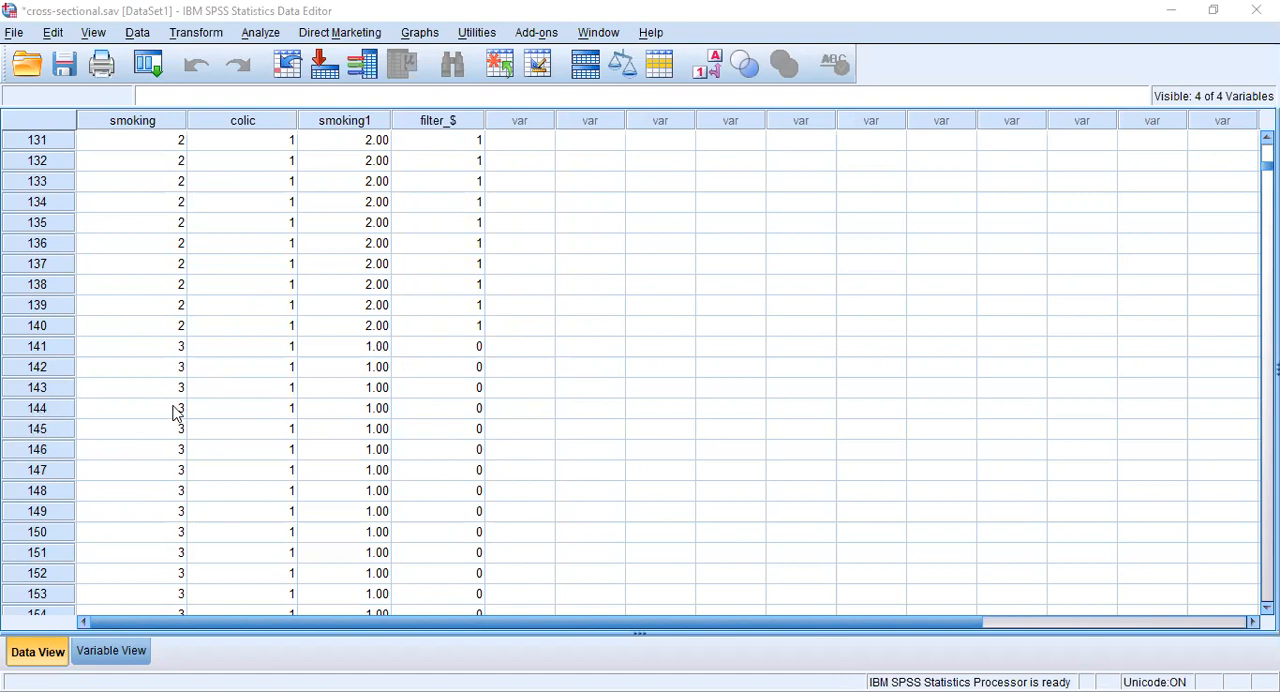
{"action": "scroll", "coordinate": [80, 368], "scroll_direction": "up", "scroll_amount": 4}
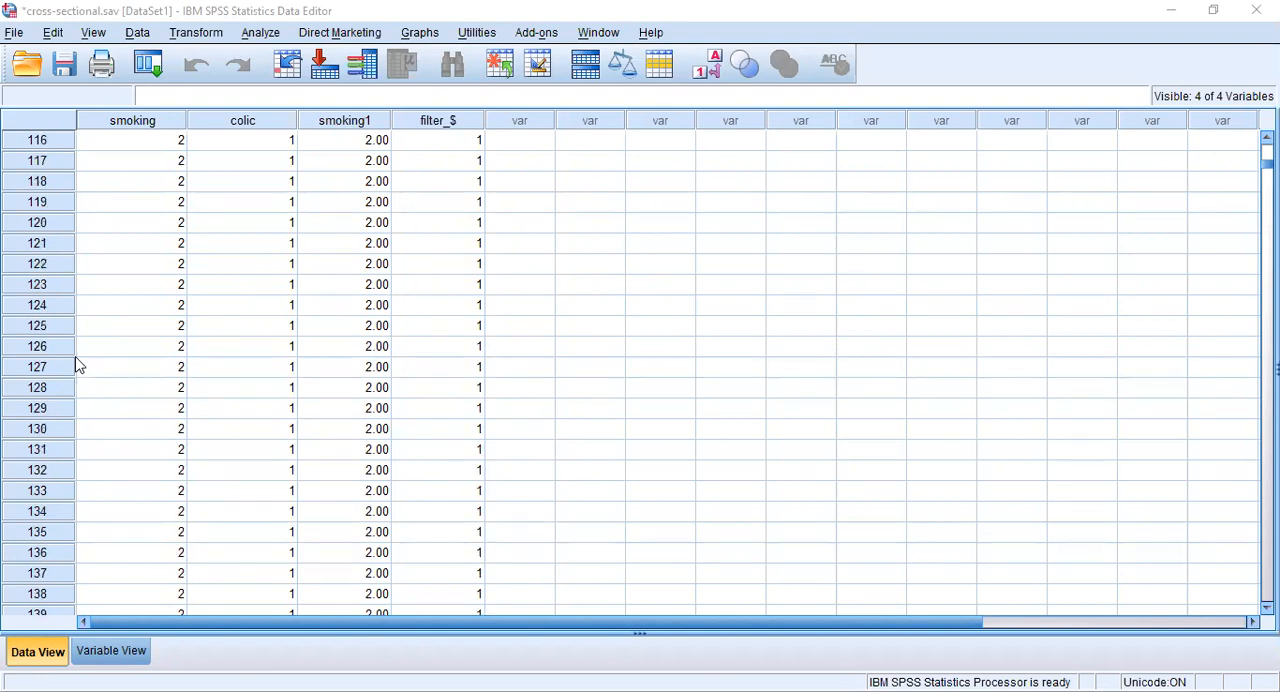
{"action": "scroll", "coordinate": [80, 366], "scroll_direction": "up", "scroll_amount": 2}
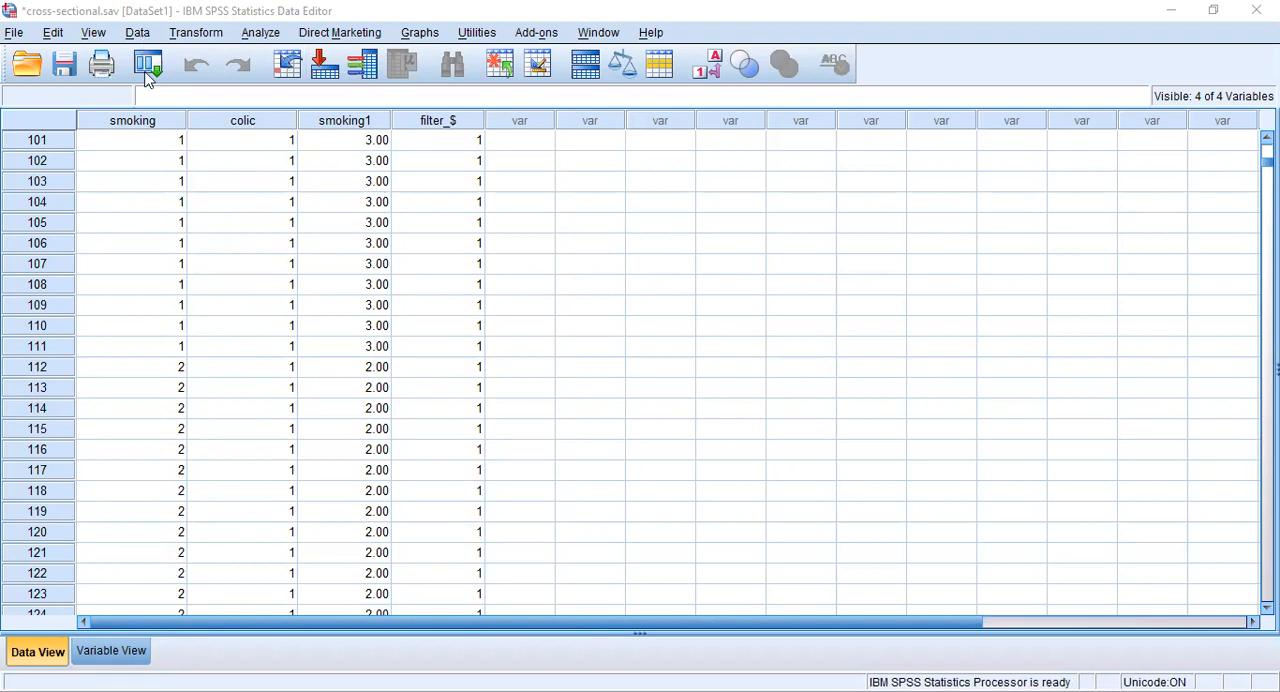
{"action": "left_click", "coordinate": [140, 36]}
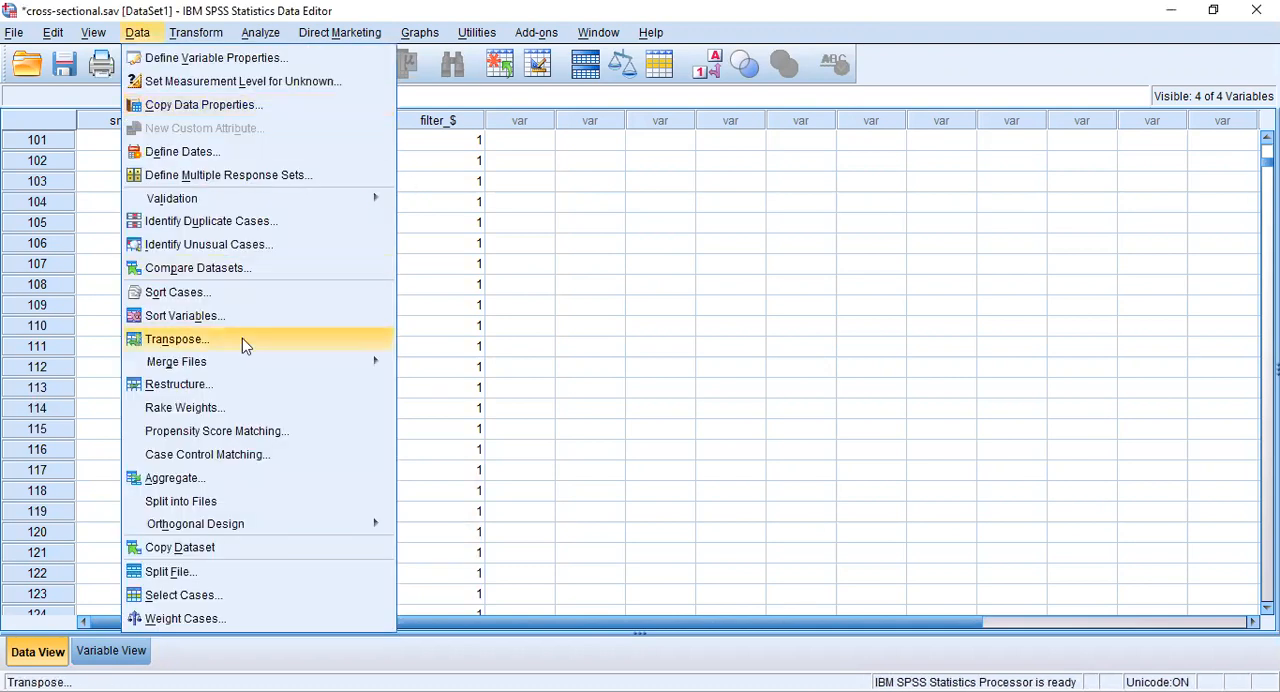
{"action": "left_click", "coordinate": [248, 600]}
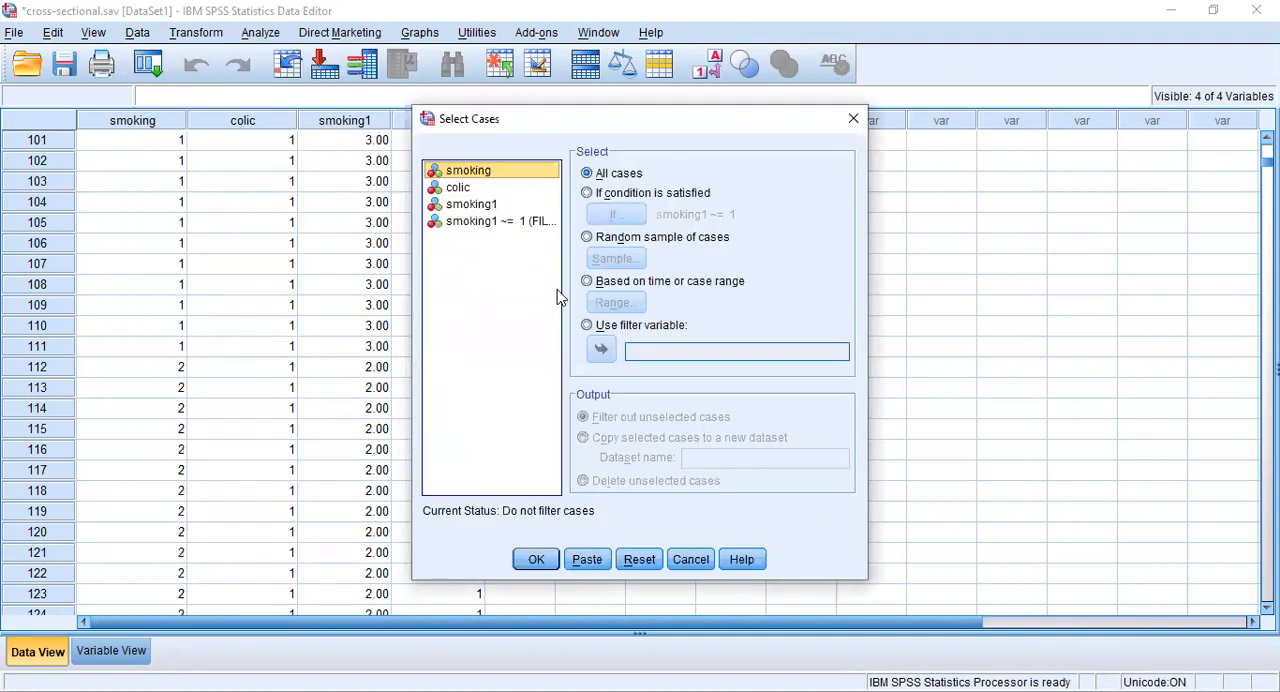
{"action": "left_click", "coordinate": [597, 195]}
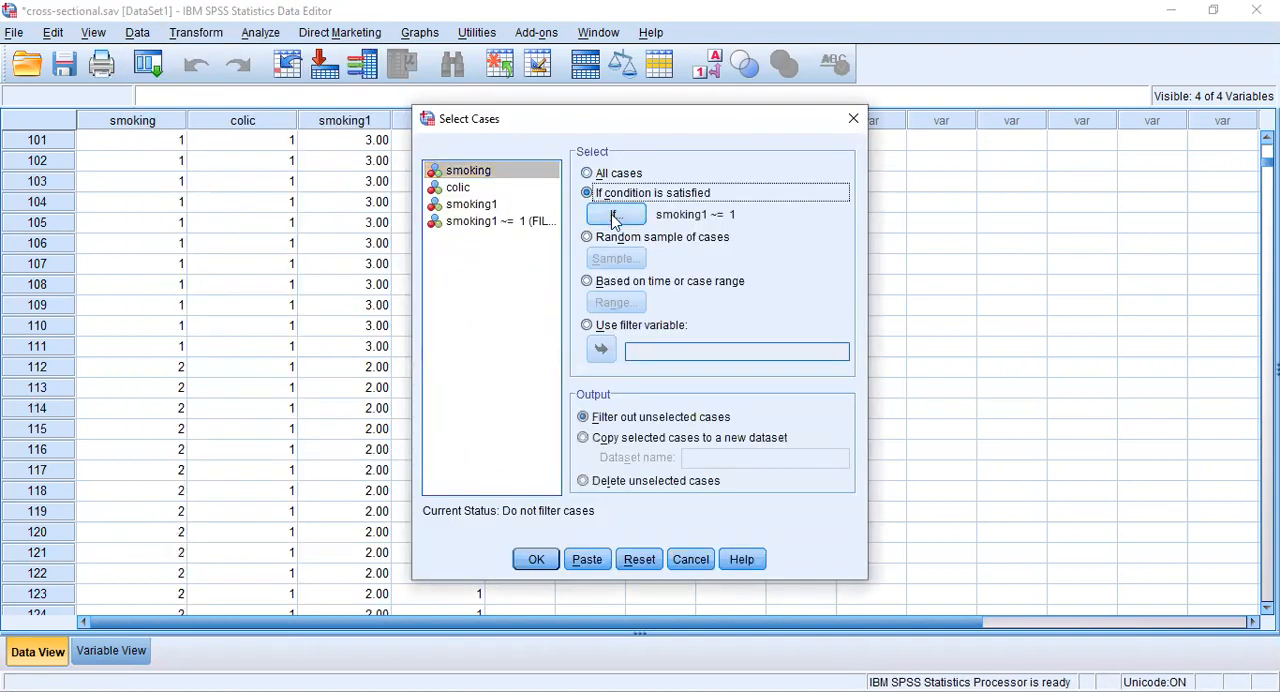
{"action": "left_click", "coordinate": [615, 216]}
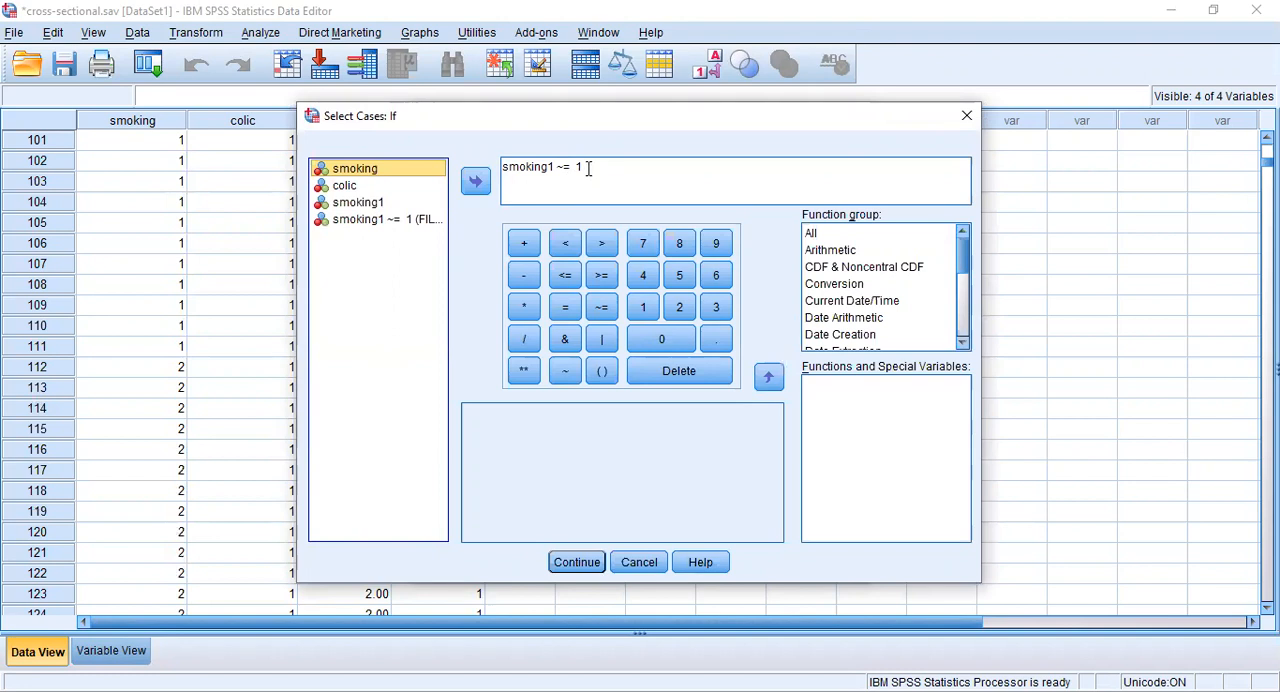
- Replace the selection condition with smoking ~= 2 and apply it, filtering out the unselected cases
{"action": "left_click_drag", "start_coordinate": [588, 168], "coordinate": [500, 168]}
{"action": "key", "text": "BackSpace"}
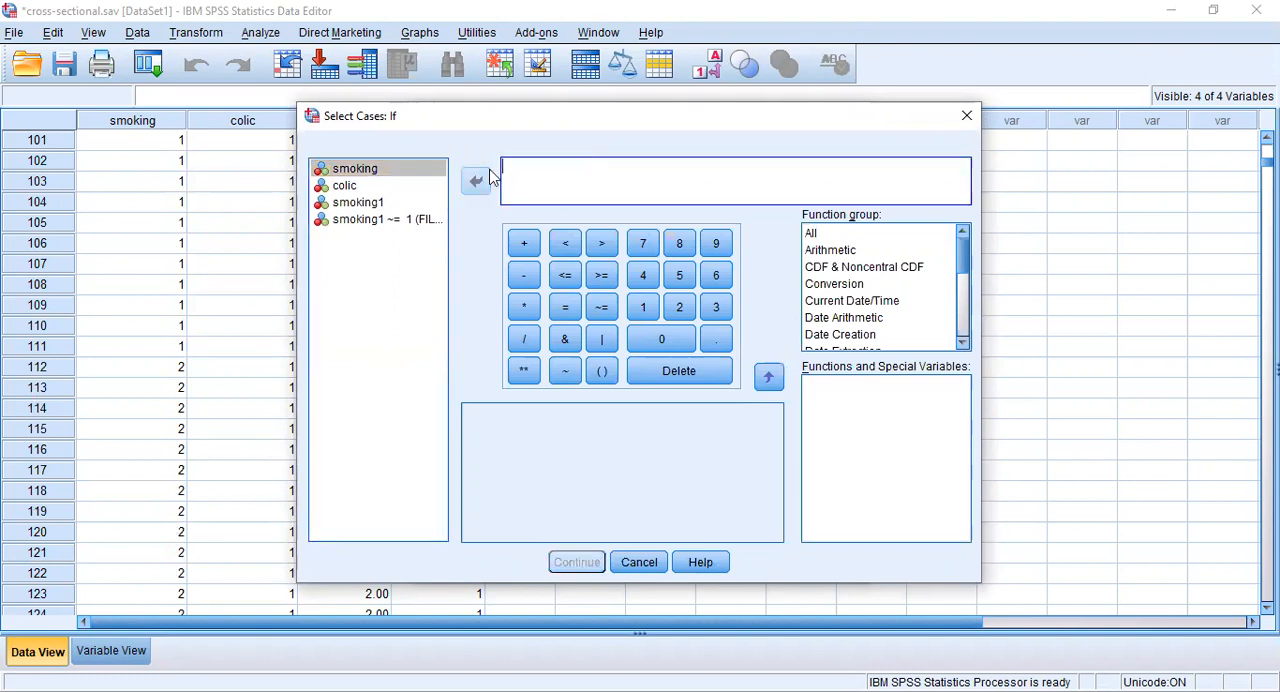
{"action": "double_click", "coordinate": [428, 170]}
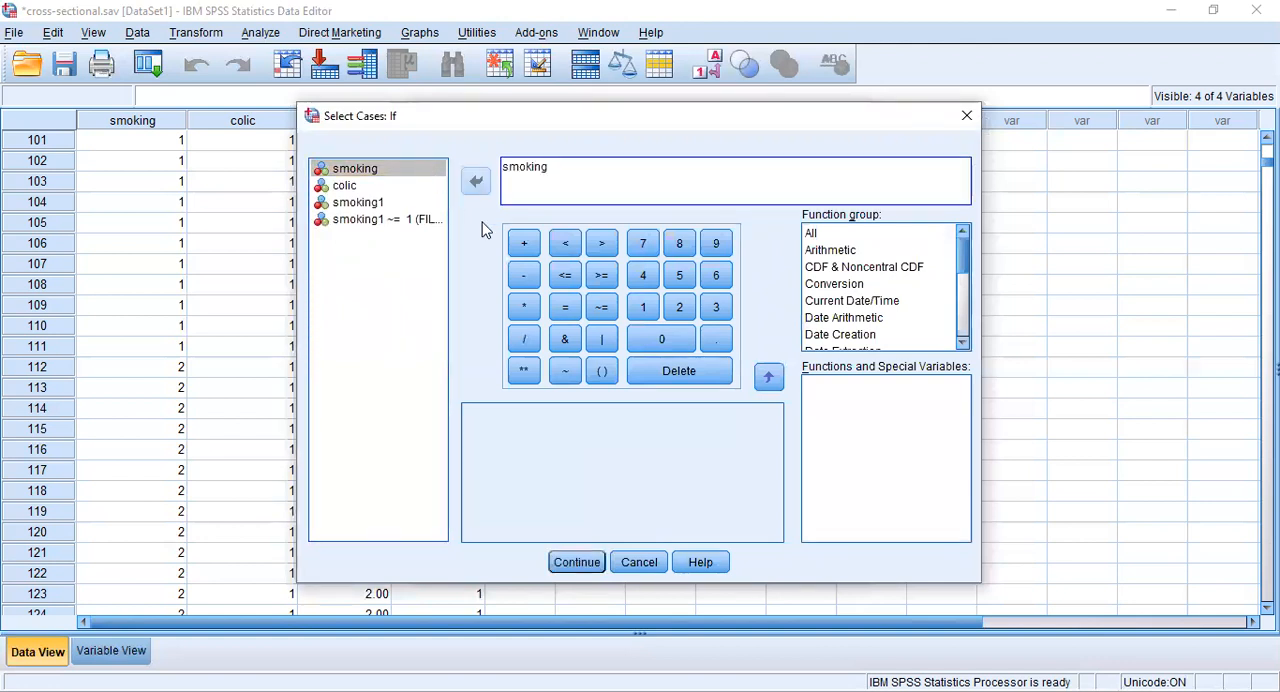
{"action": "left_click", "coordinate": [565, 371]}
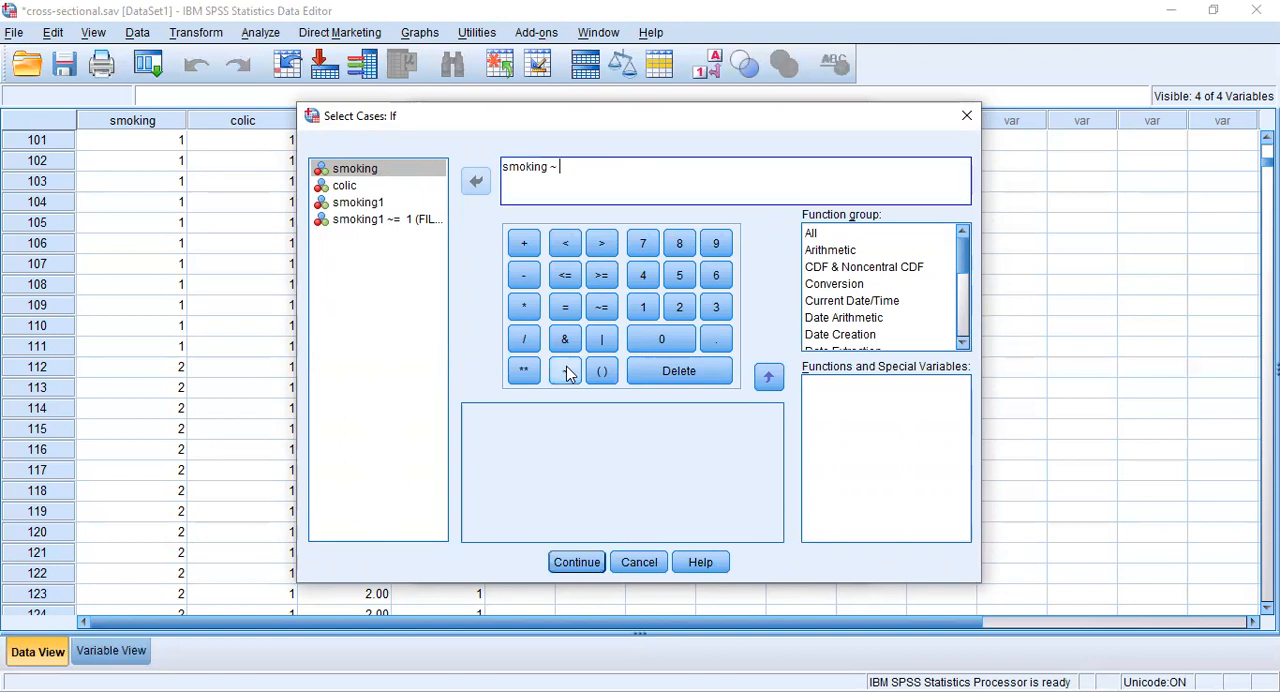
{"action": "left_click", "coordinate": [568, 310]}
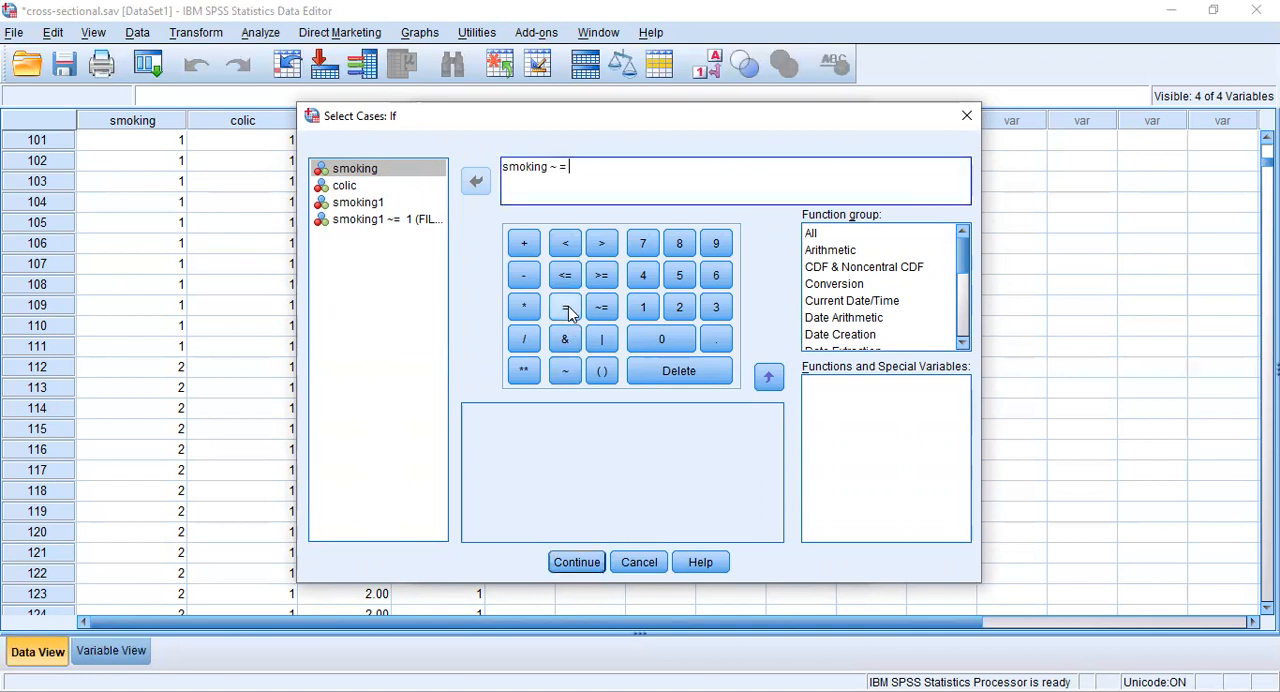
{"action": "type", "text": "2"}
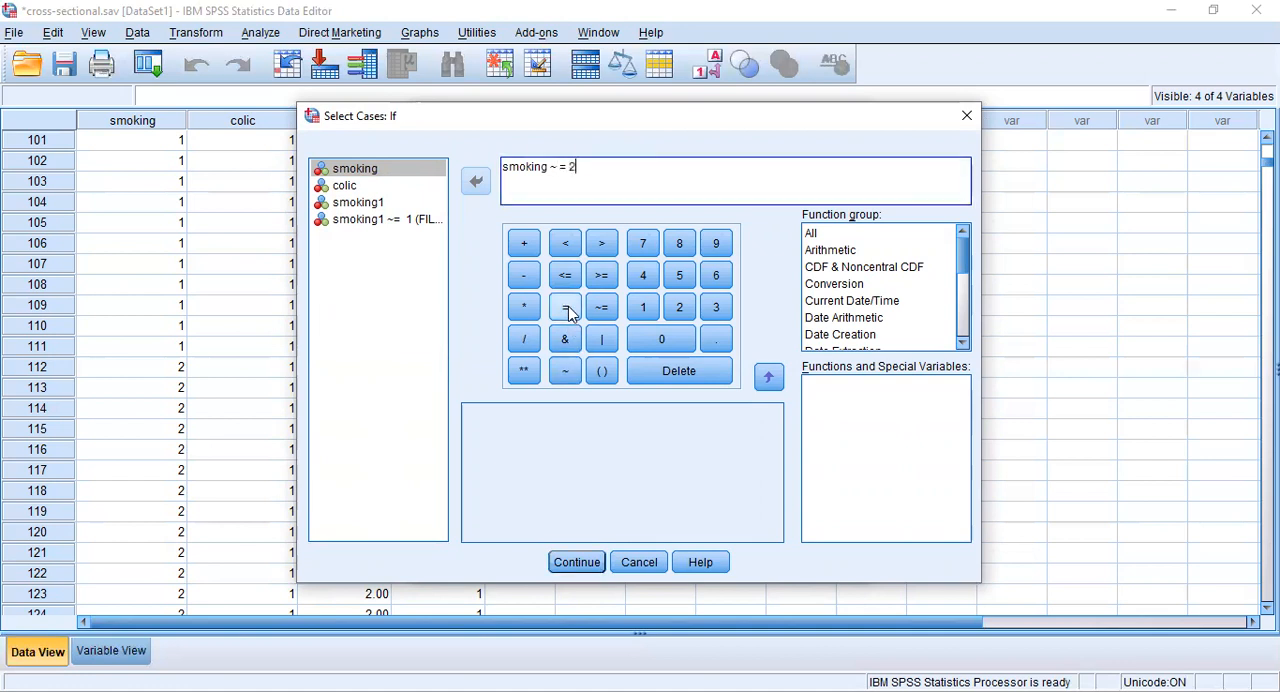
{"action": "left_click", "coordinate": [563, 168]}
{"action": "key", "text": "BackSpace"}
{"action": "left_click", "coordinate": [578, 562]}
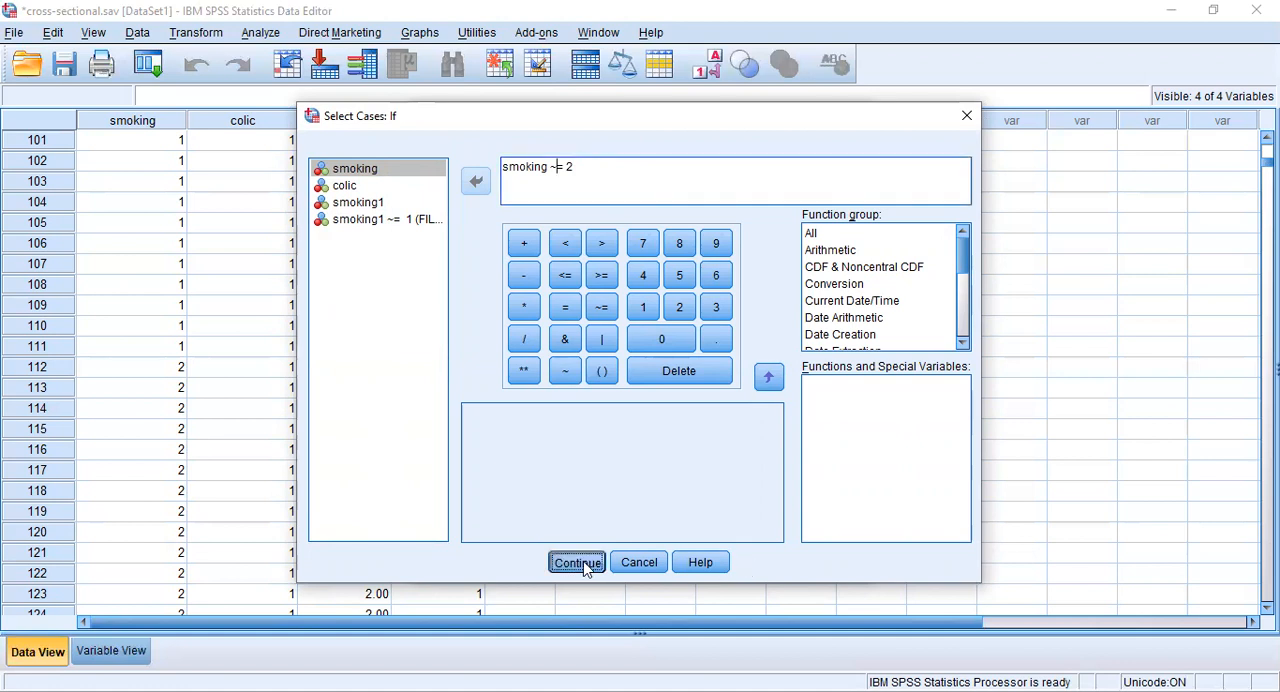
{"action": "left_click", "coordinate": [537, 560]}
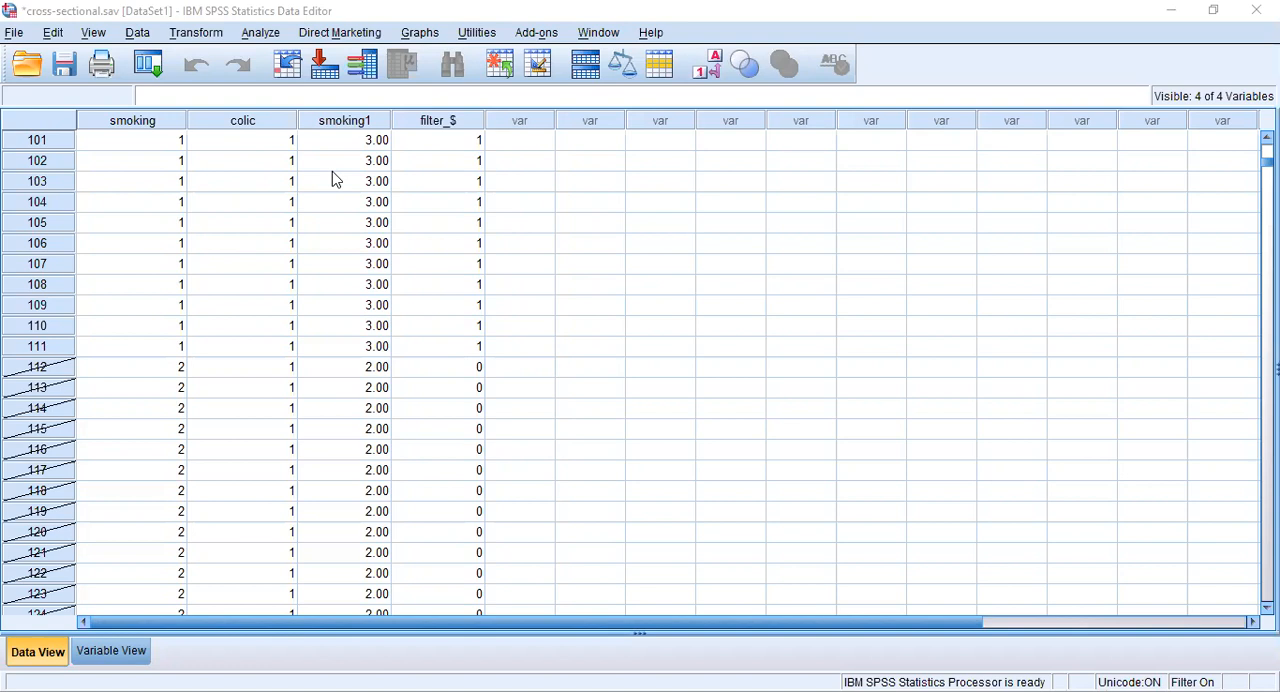
- Run the smoking by colic crosstabulation on the newly filtered cases and review its chi-square tests and risk estimate
{"action": "left_click", "coordinate": [253, 33]}
{"action": "mouse_move", "coordinate": [307, 127]}
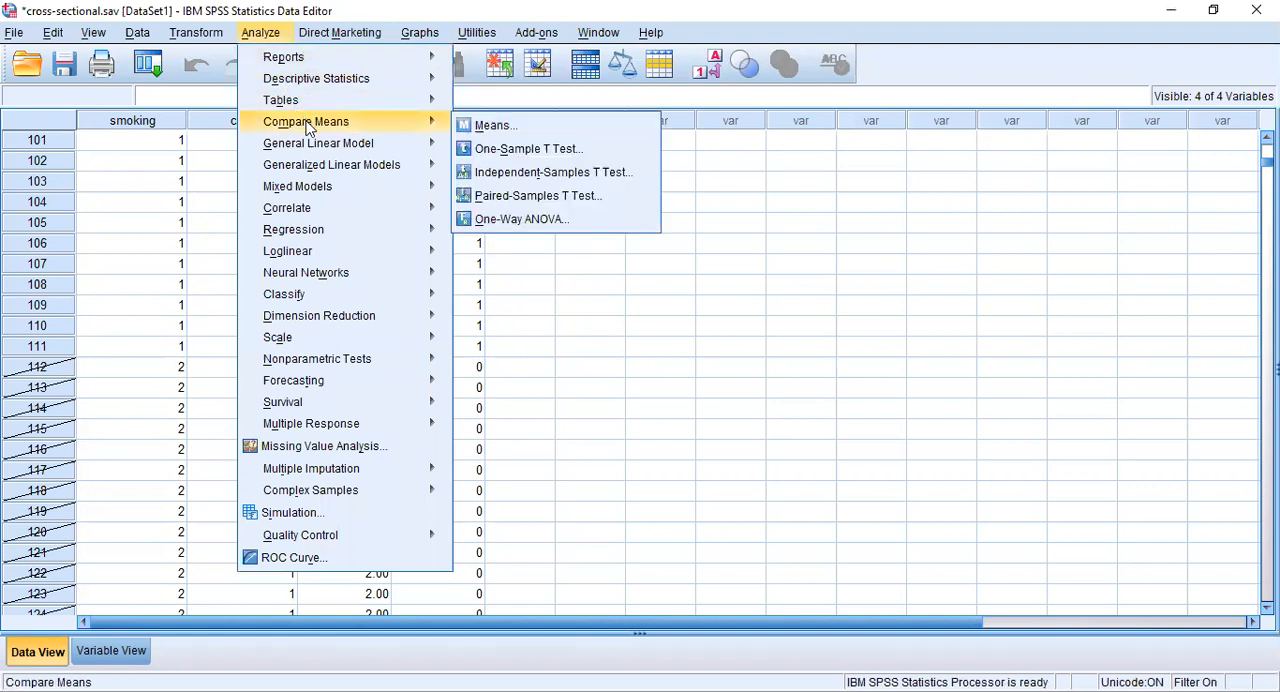
{"action": "mouse_move", "coordinate": [372, 80]}
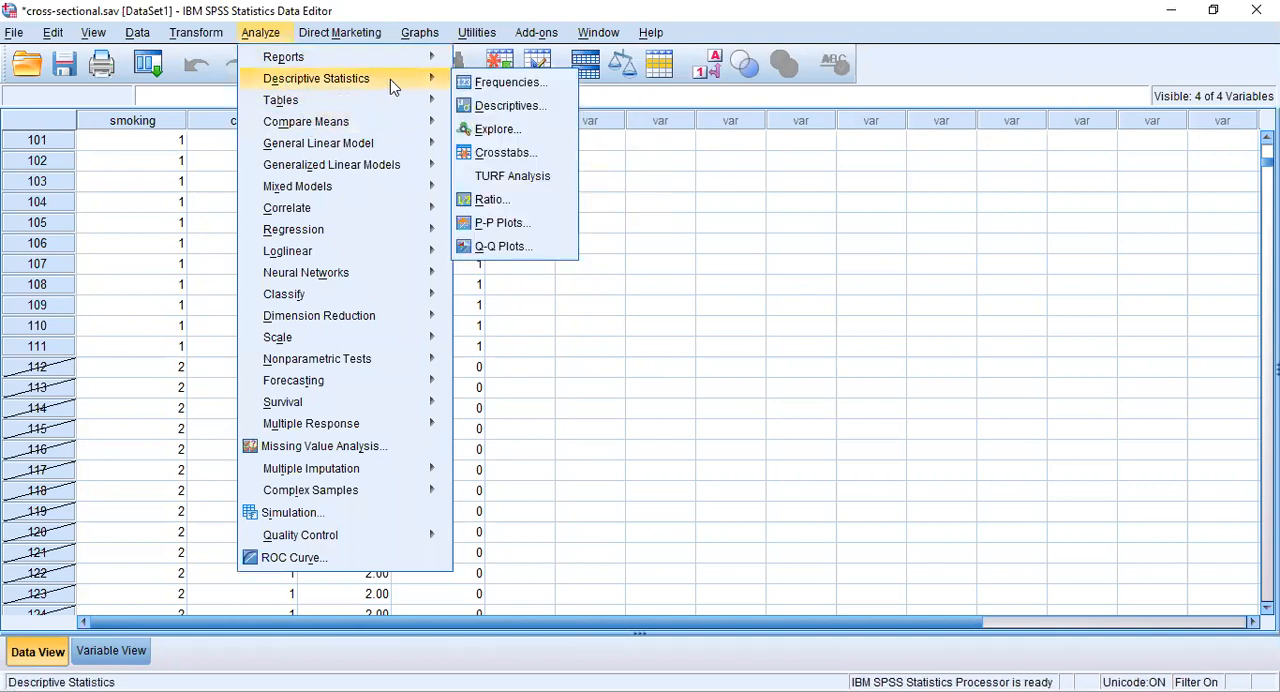
{"action": "left_click", "coordinate": [507, 153]}
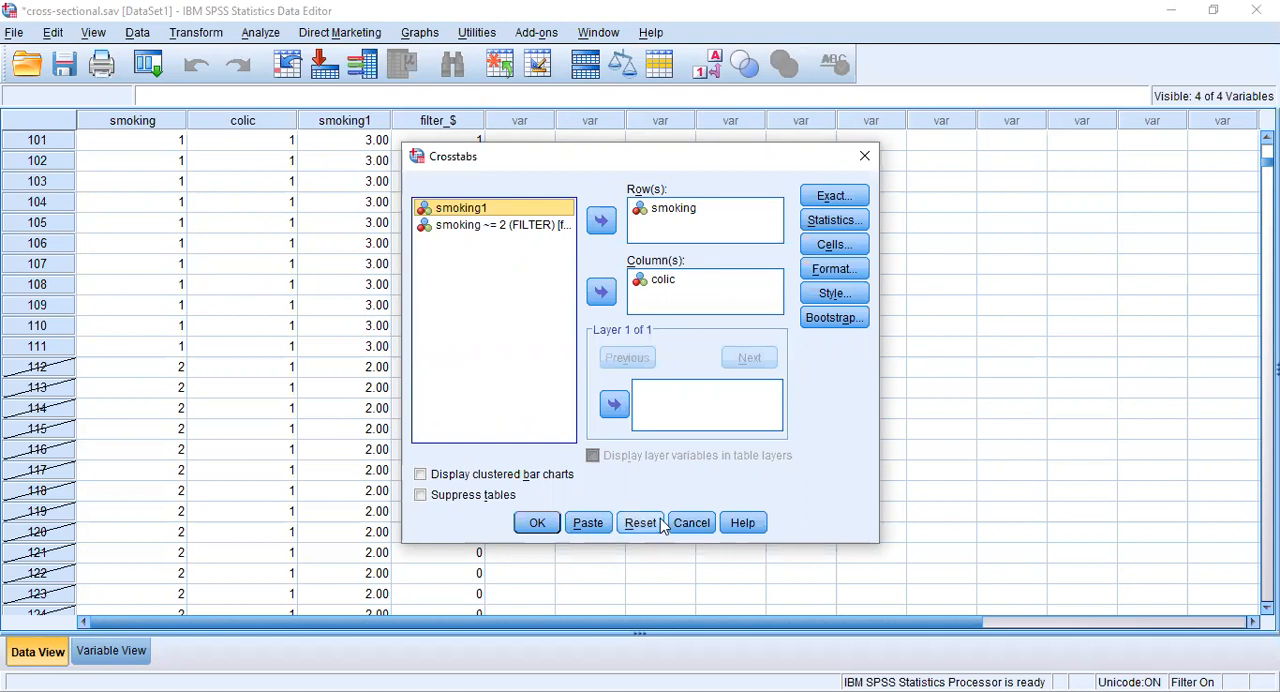
{"action": "left_click", "coordinate": [537, 523]}
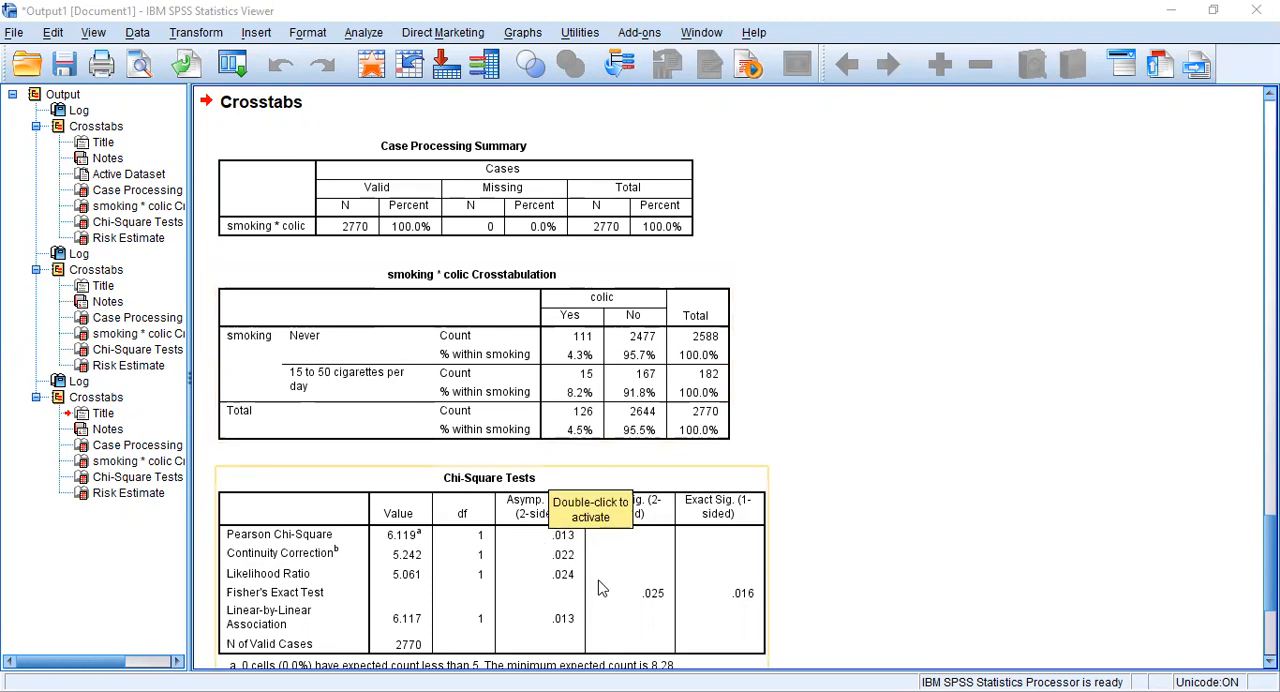
{"action": "scroll", "coordinate": [598, 588], "scroll_direction": "down", "scroll_amount": 5}
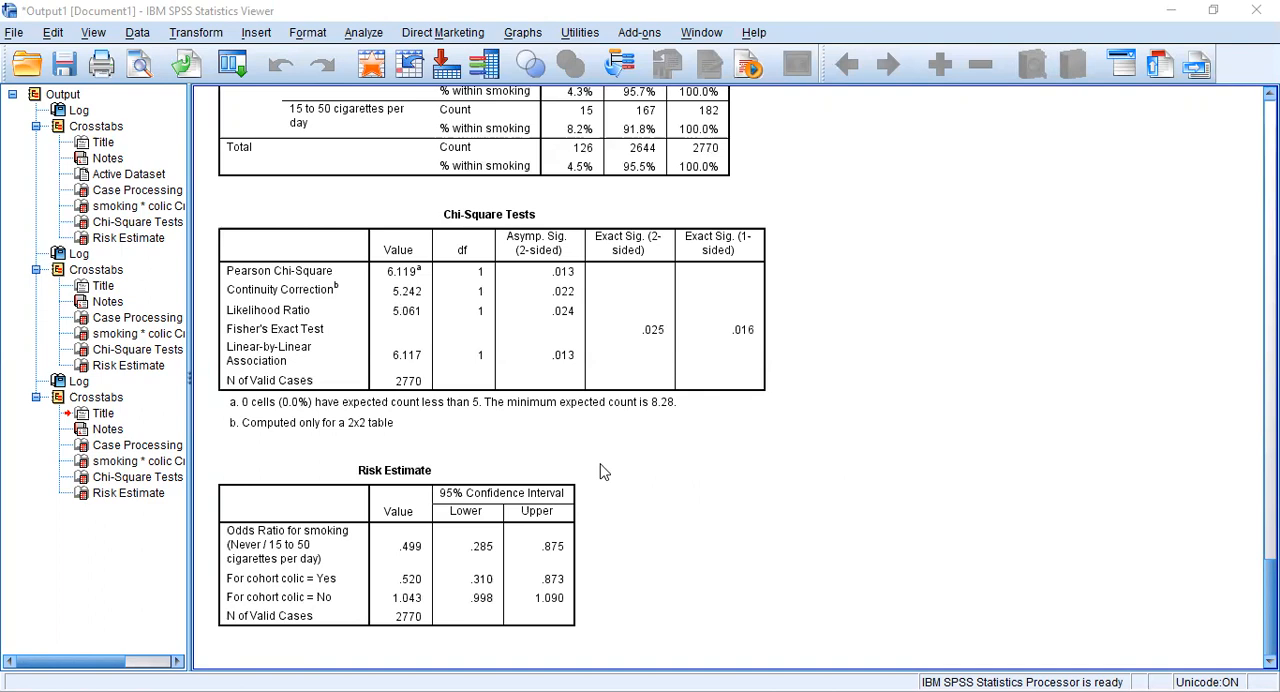
{"action": "left_click", "coordinate": [601, 362]}
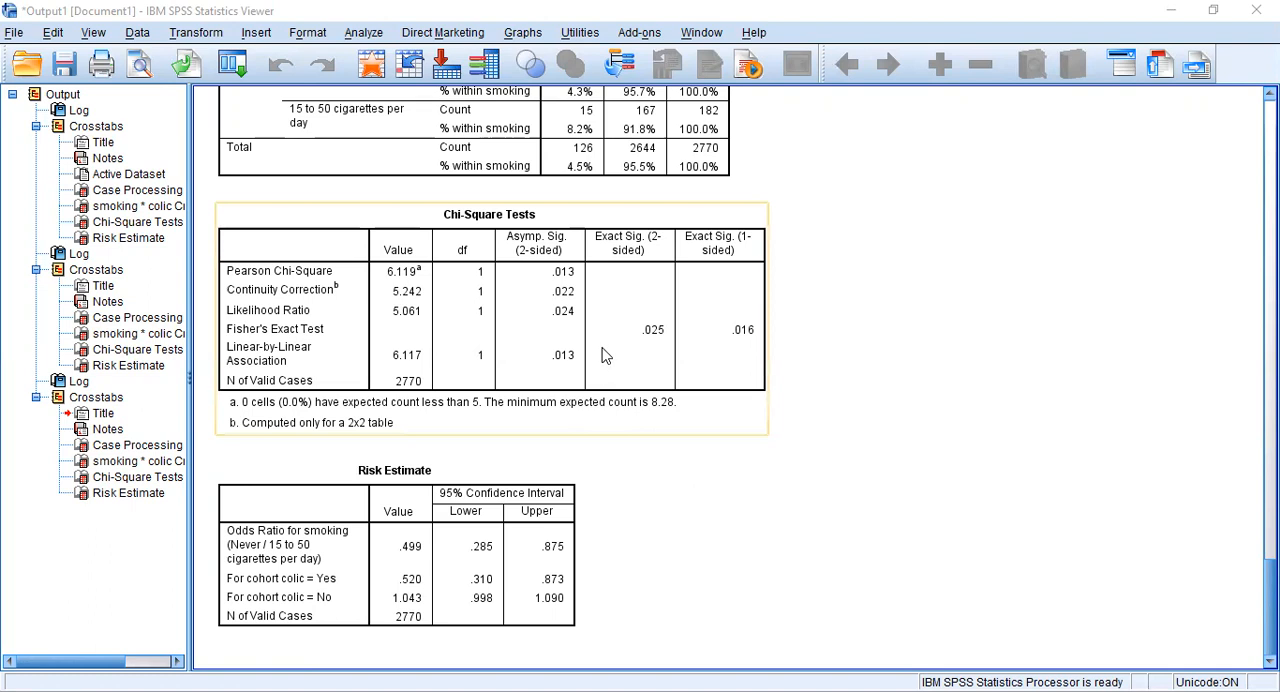